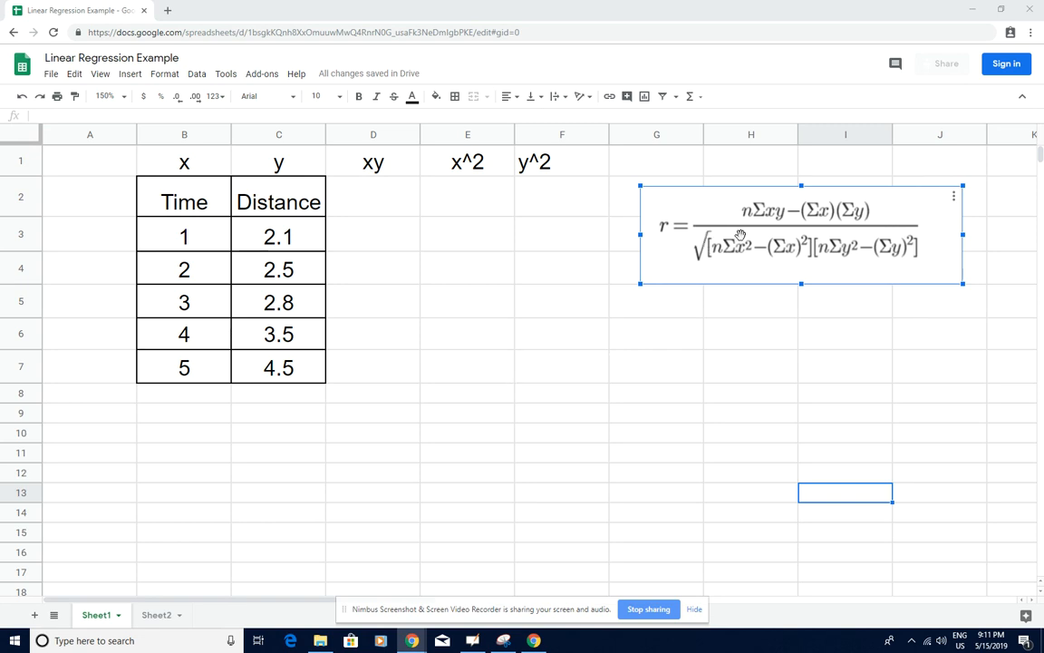
- Calculate xy in D3 with the formula =B3*C3 and fill it down through D7
click(638, 372)
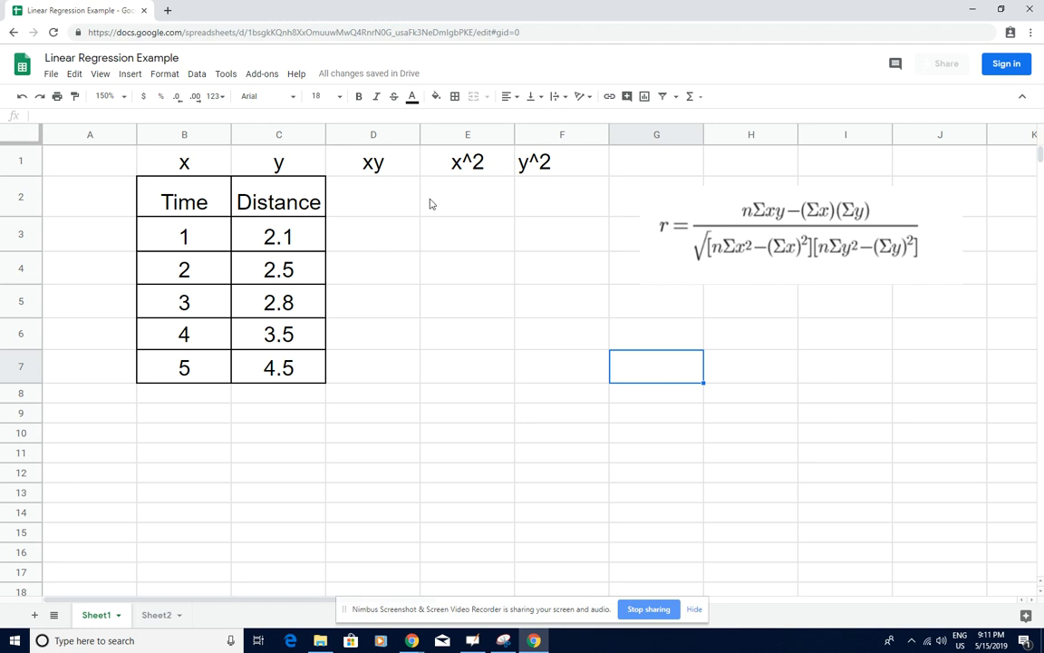
click(196, 243)
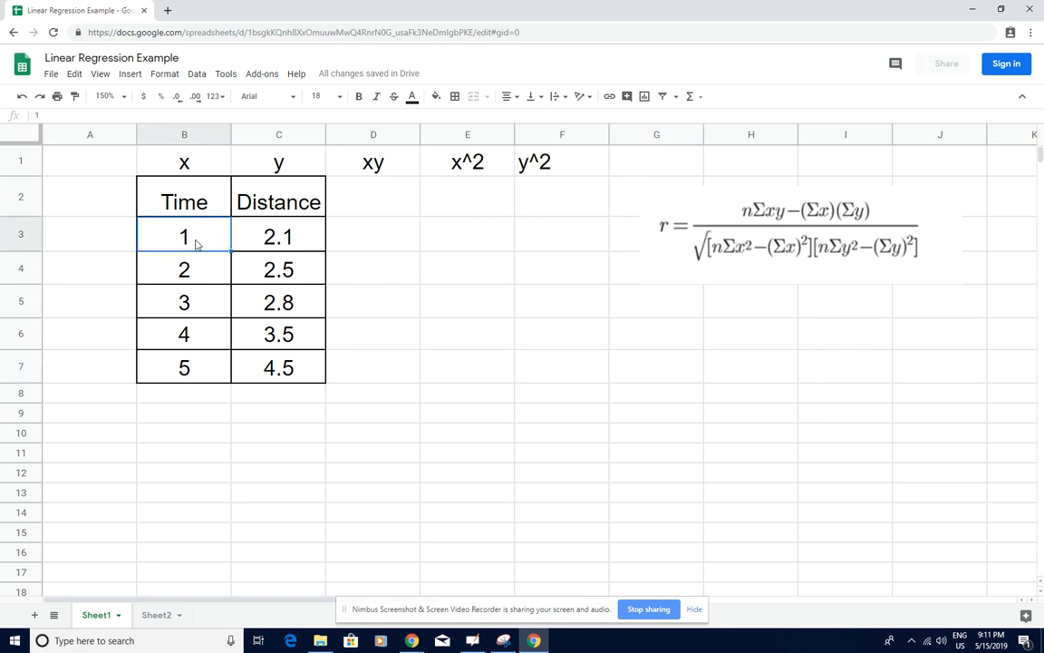
click(245, 232)
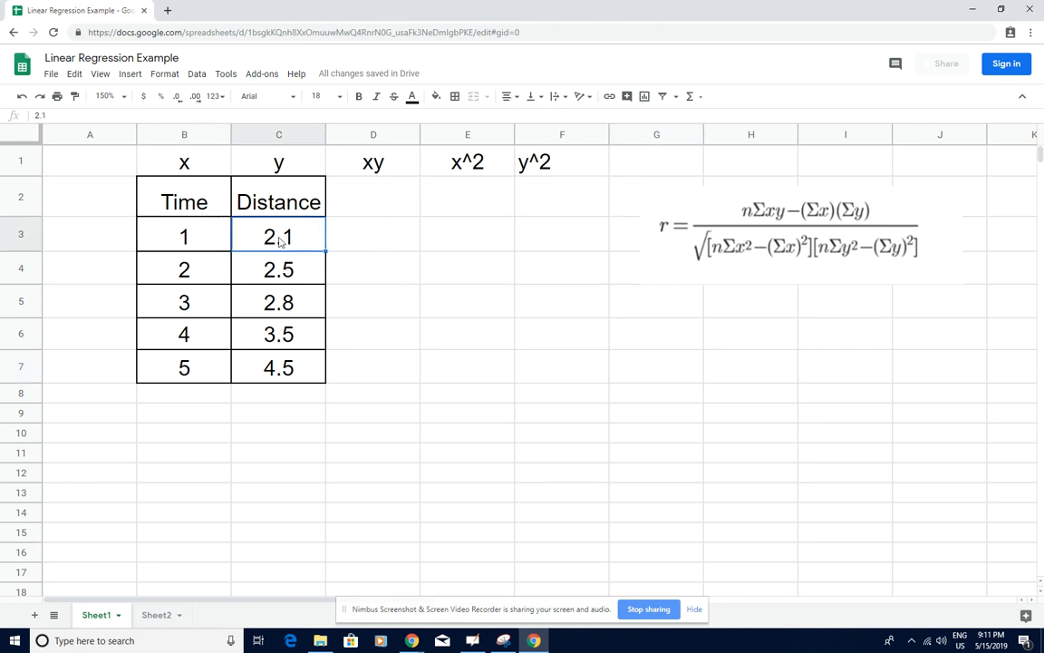
click(330, 238)
text(=)
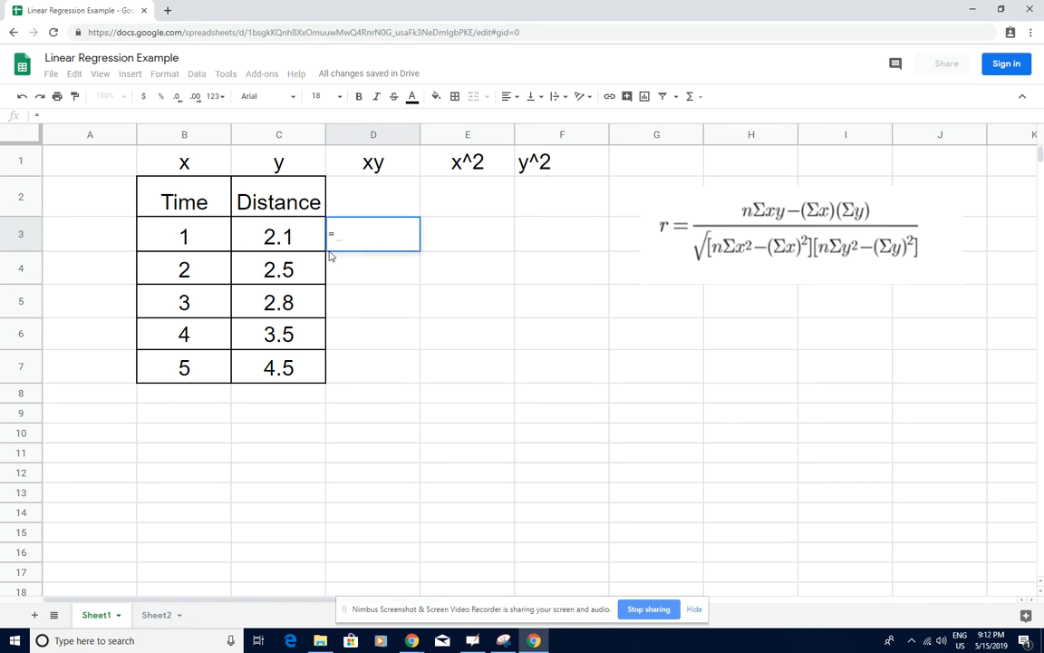
click(204, 241)
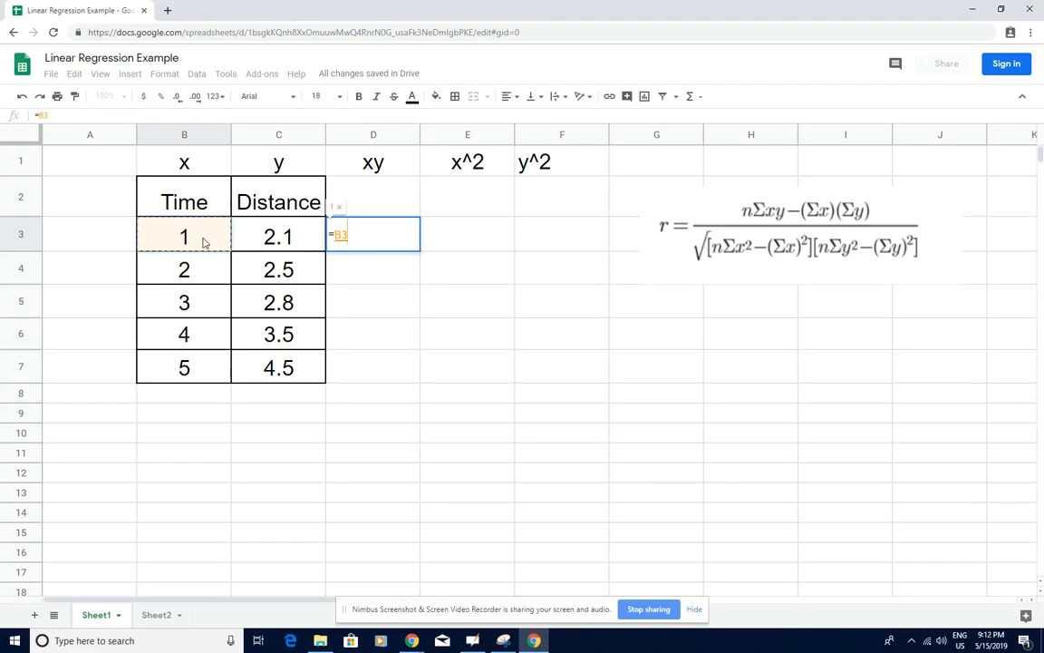
text(*)
click(268, 233)
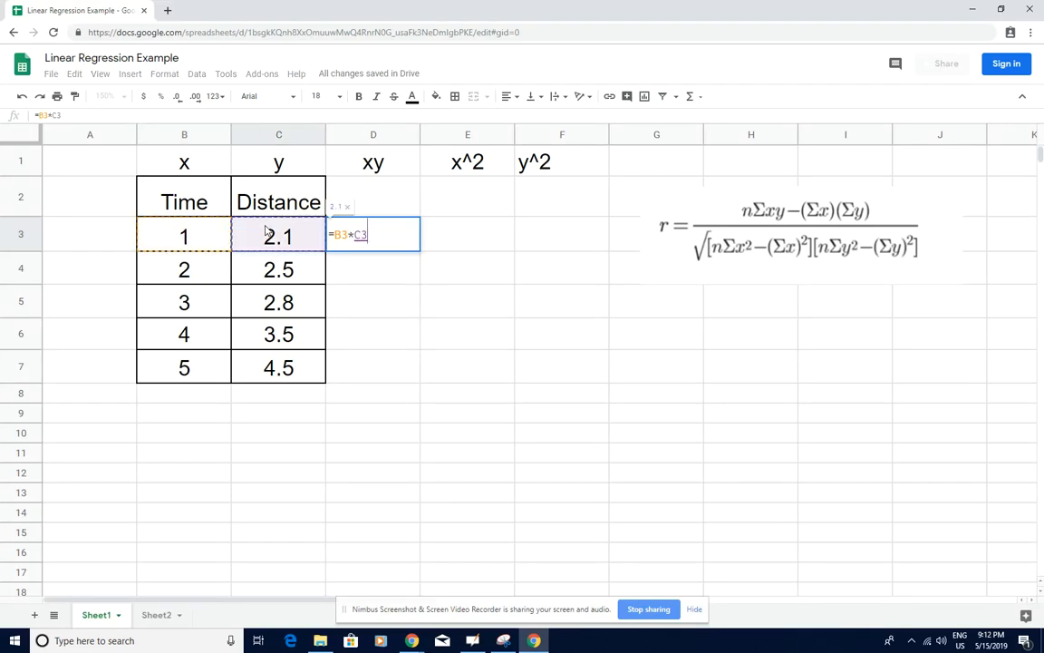
key(Return)
click(387, 235)
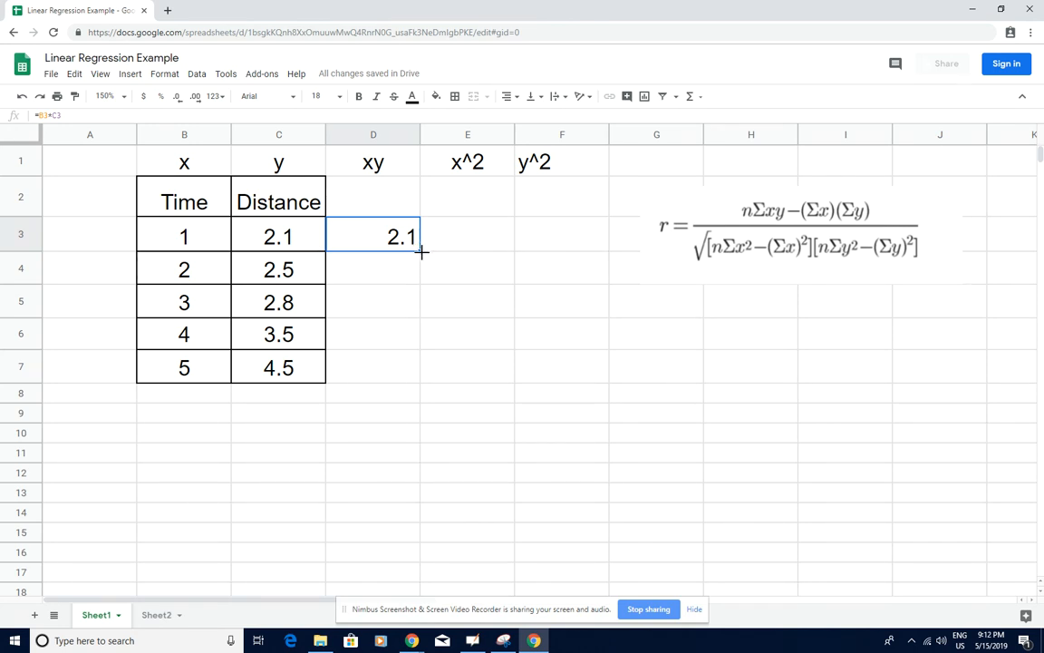
drag(420, 251, 417, 372)
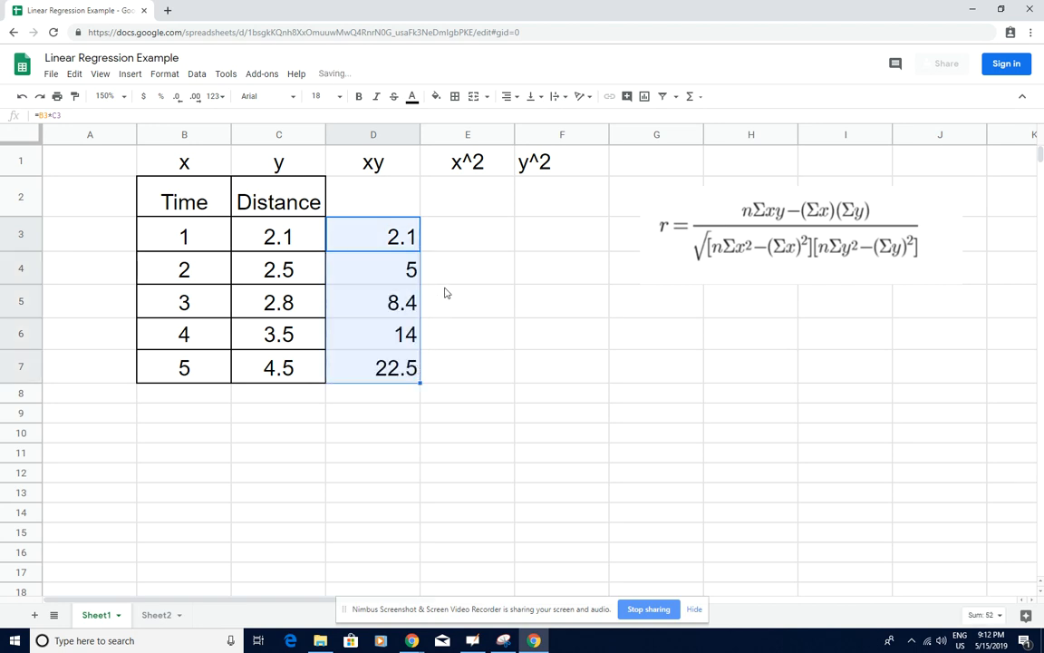
- Calculate x^2 in E3 with the formula =B3^2 and fill it down through E7
click(453, 239)
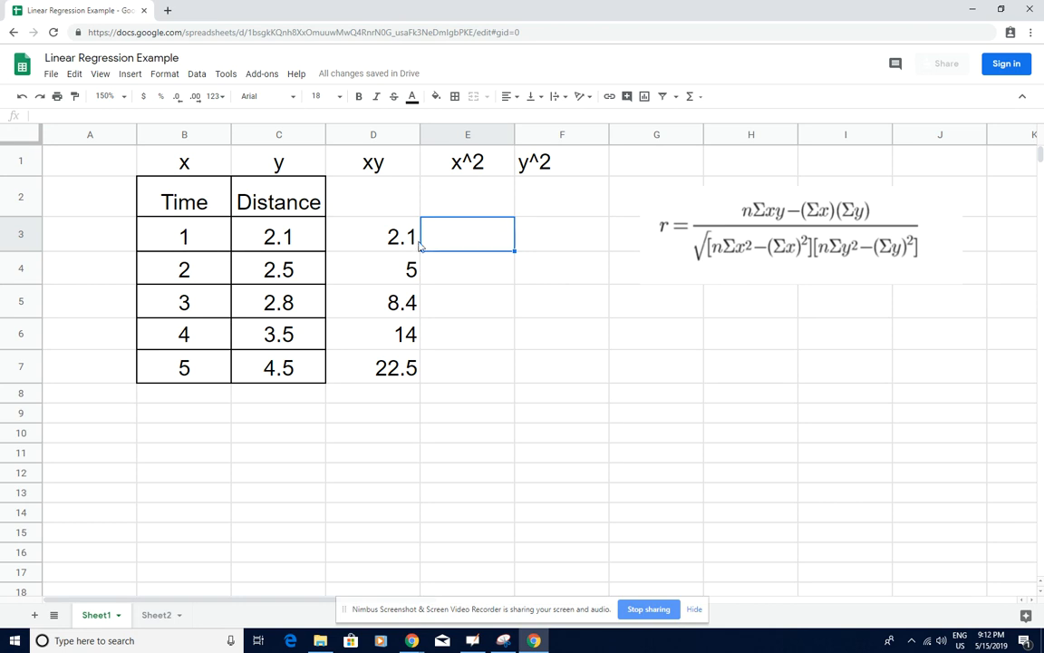
text(=)
click(204, 242)
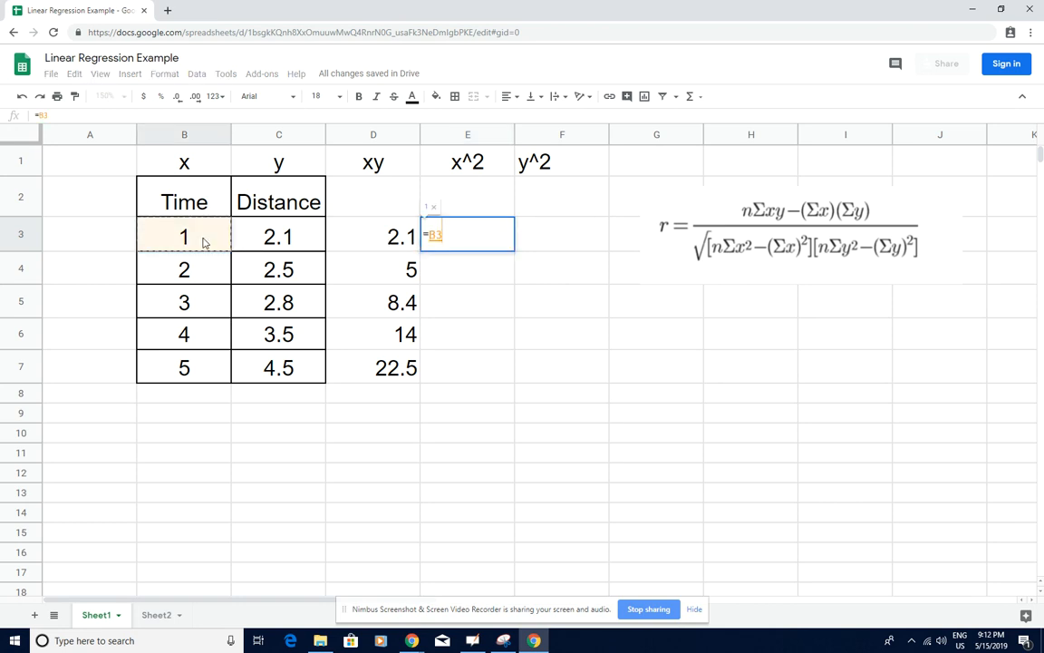
text(*)
key(BackSpace)
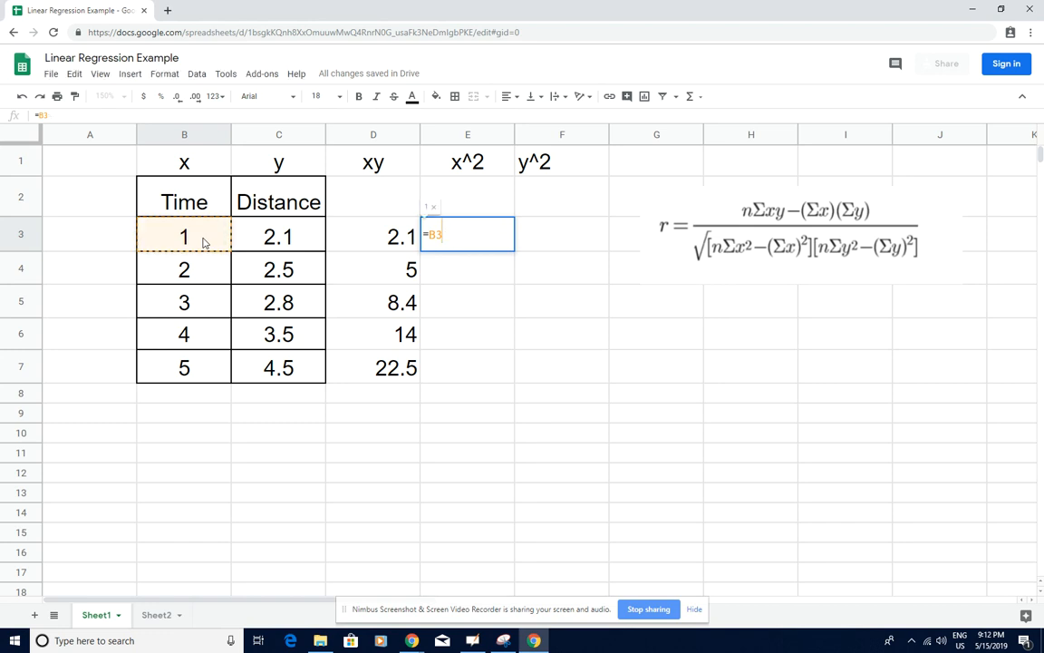
text(^2)
key(Return)
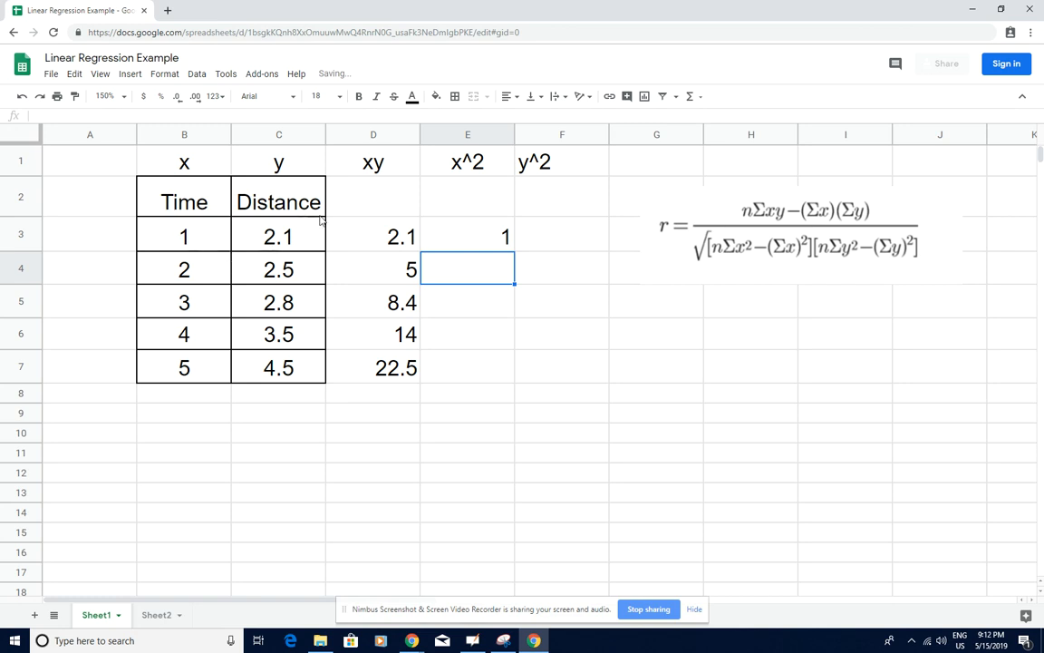
click(490, 236)
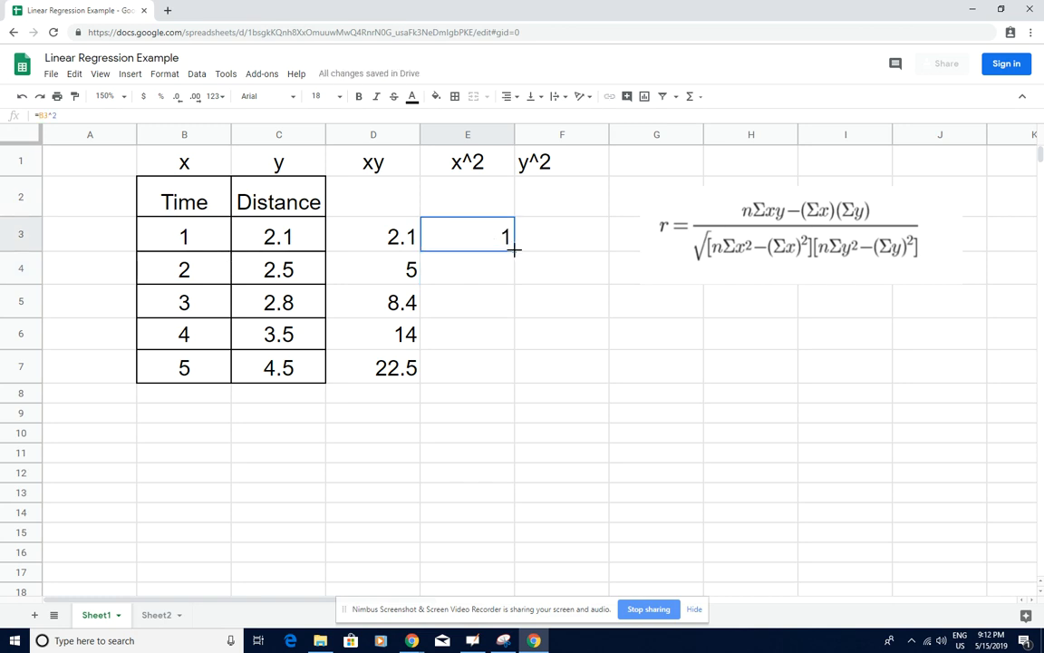
drag(514, 250, 506, 357)
- Calculate y^2 in F3 with the formula =C3^2 and fill it down through F7
click(558, 235)
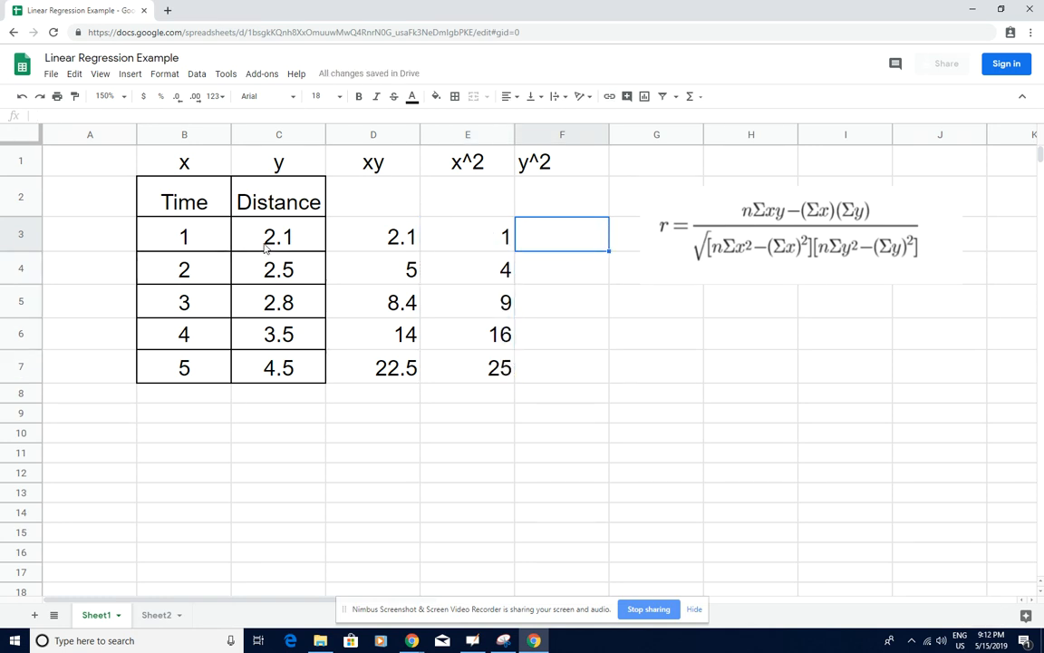
double_click(563, 234)
text(=)
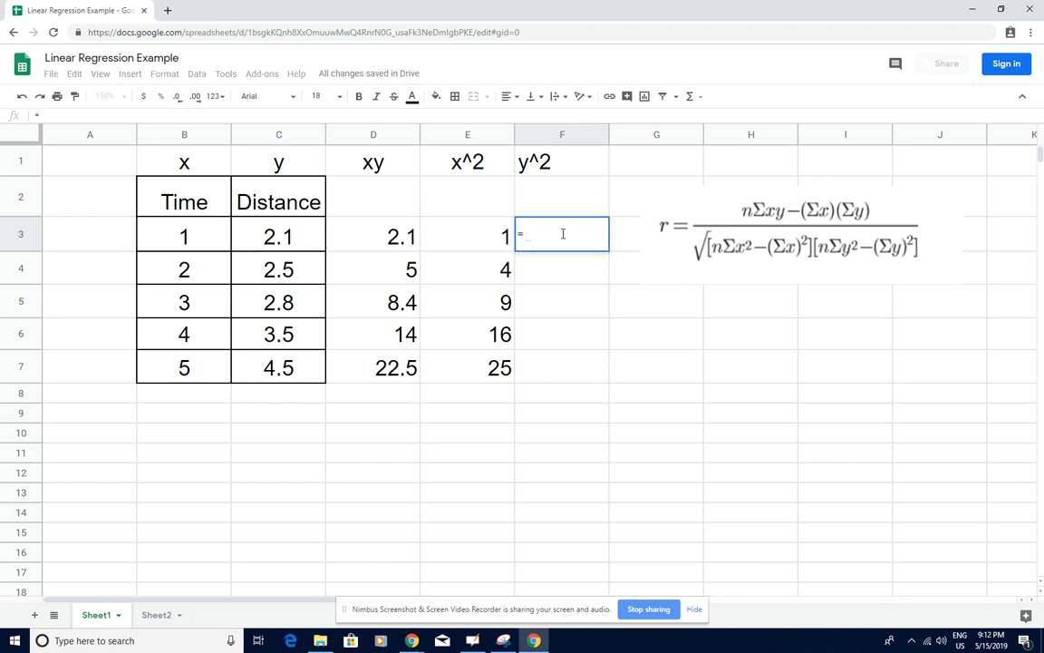
click(286, 245)
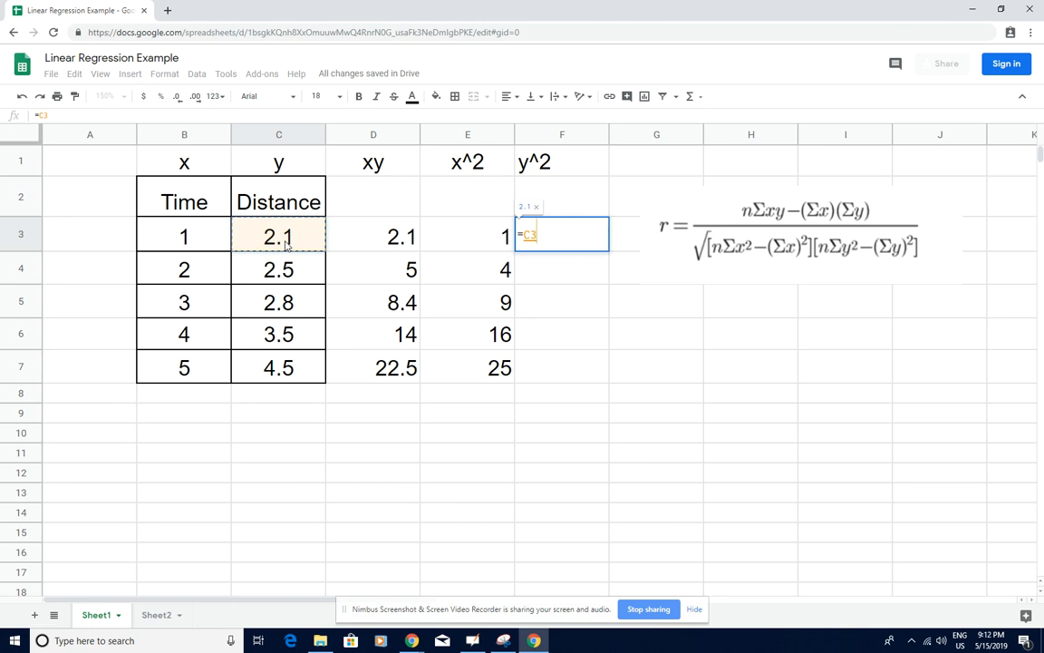
text(^2)
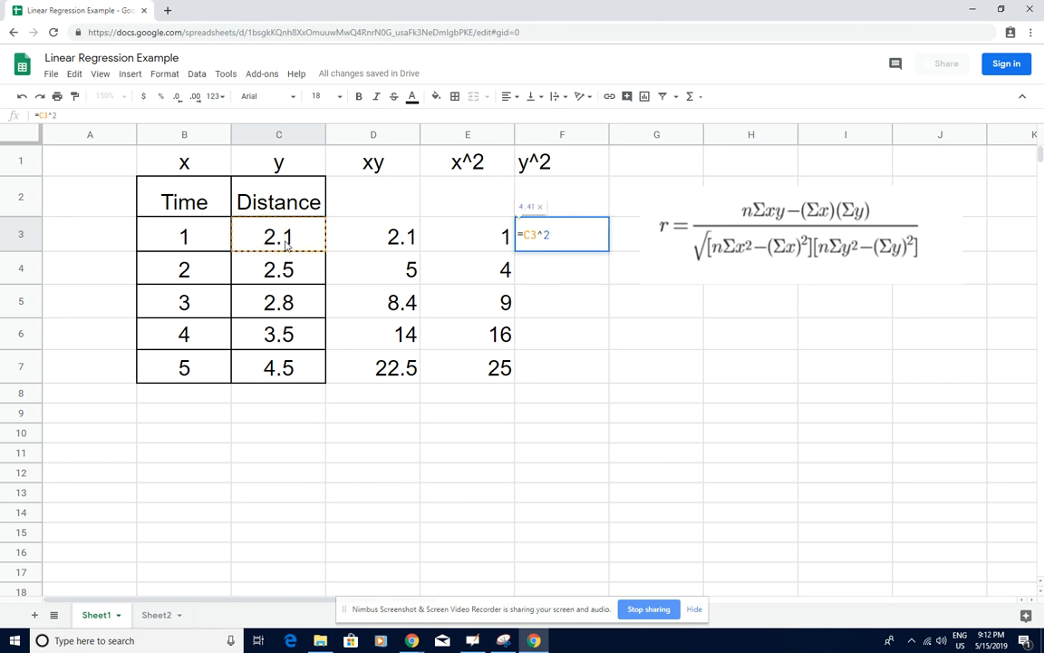
key(Return)
click(586, 243)
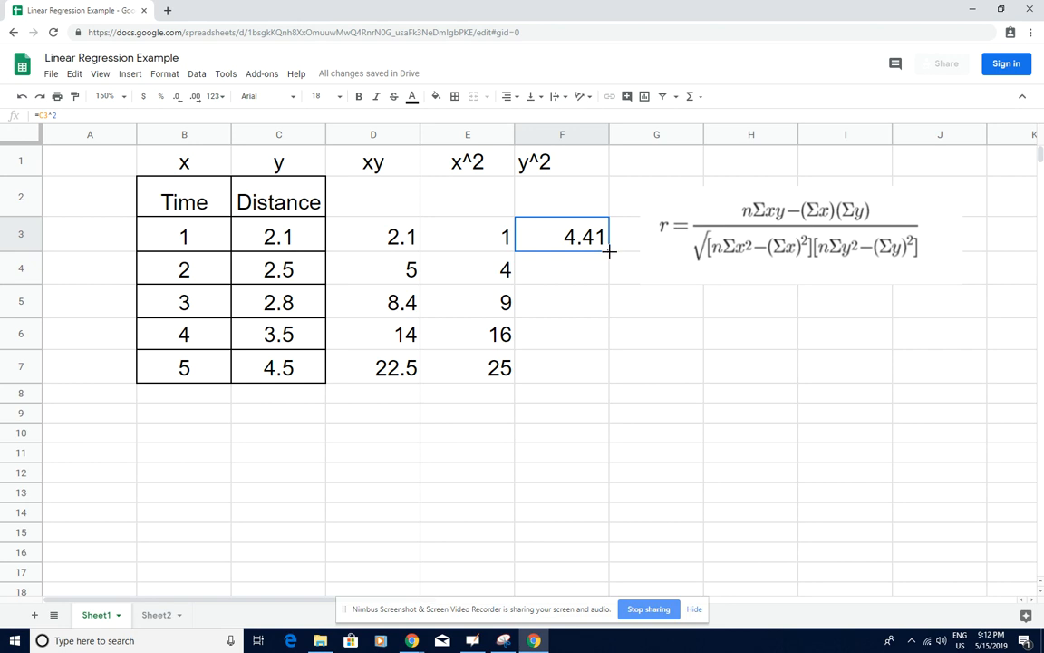
drag(609, 252, 613, 368)
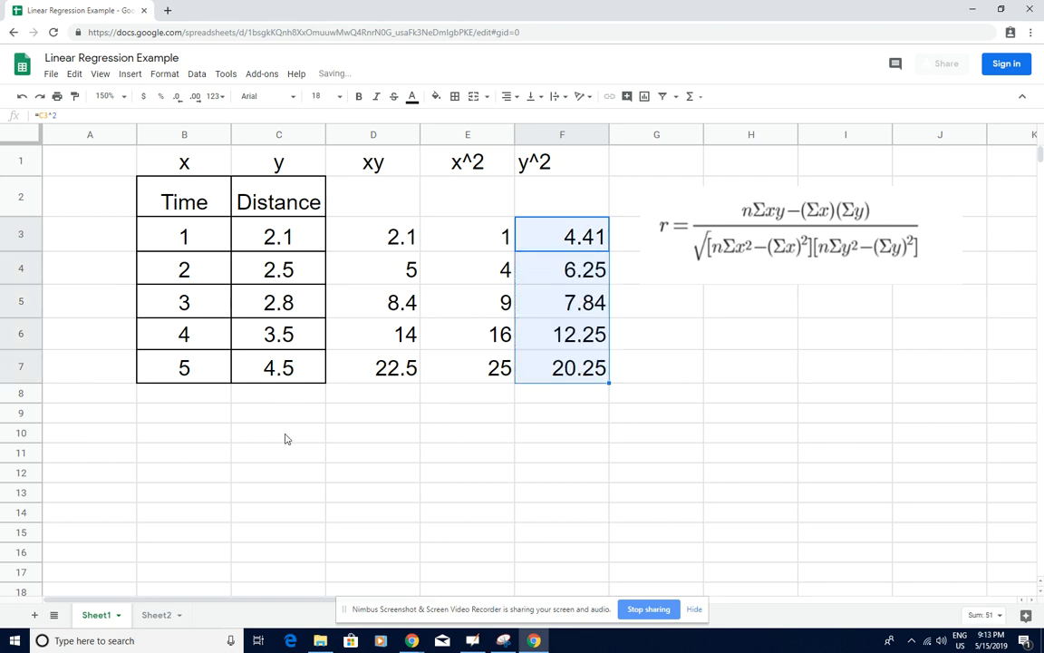
- Enter the row label "Sums:" in cell A9 below the data table
click(150, 415)
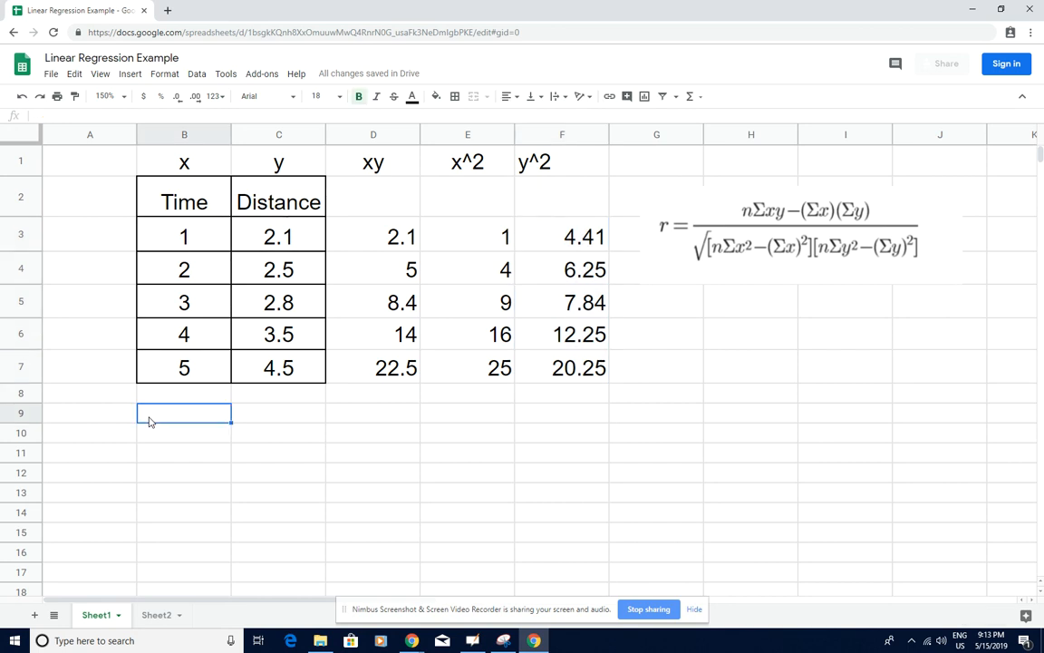
click(103, 426)
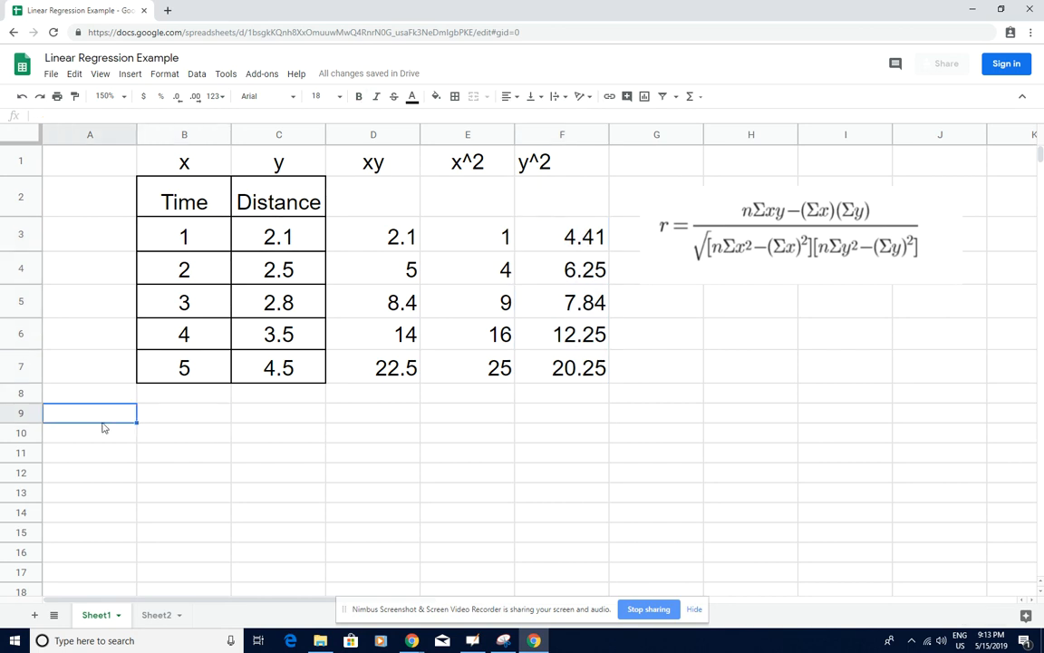
text(Sums:)
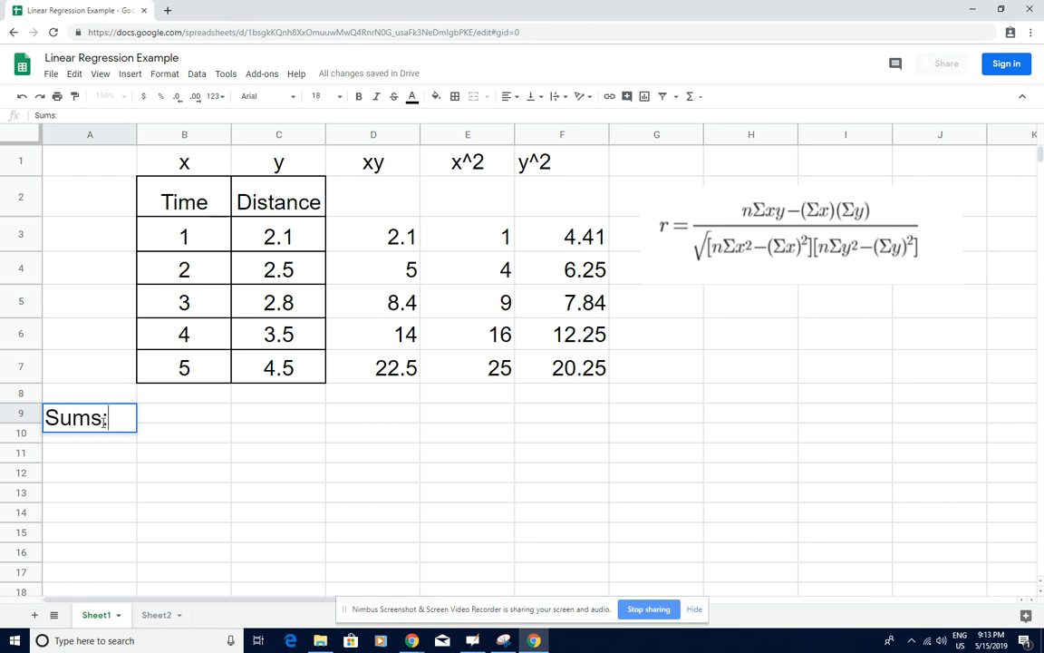
- Total the x column in B9 with =SUM(B2:B7) and fill the formula across through F9
click(163, 415)
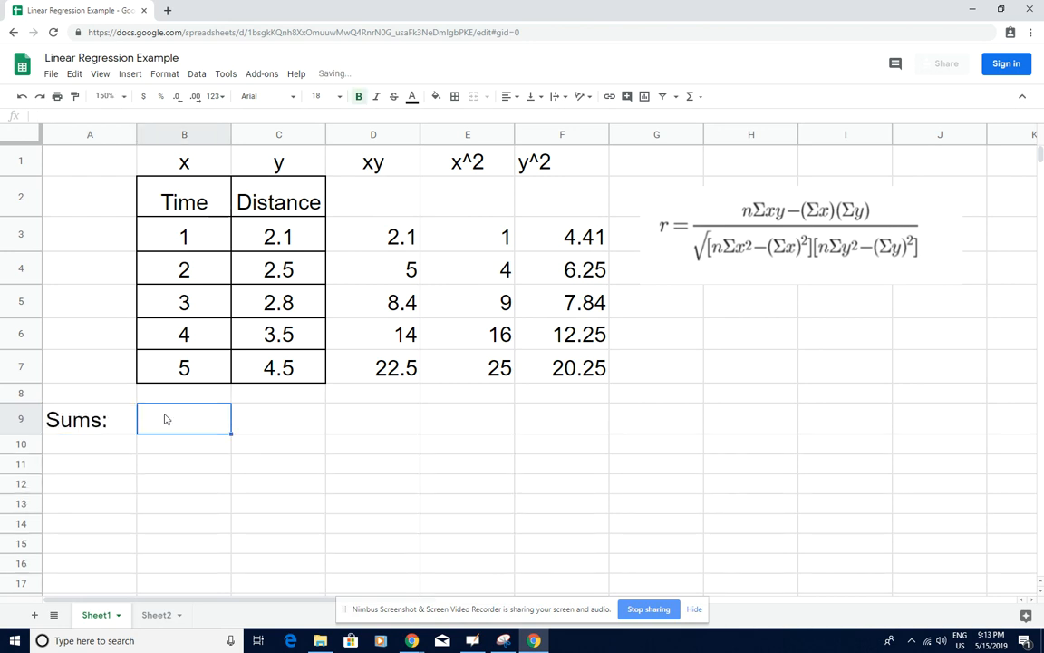
text(=s)
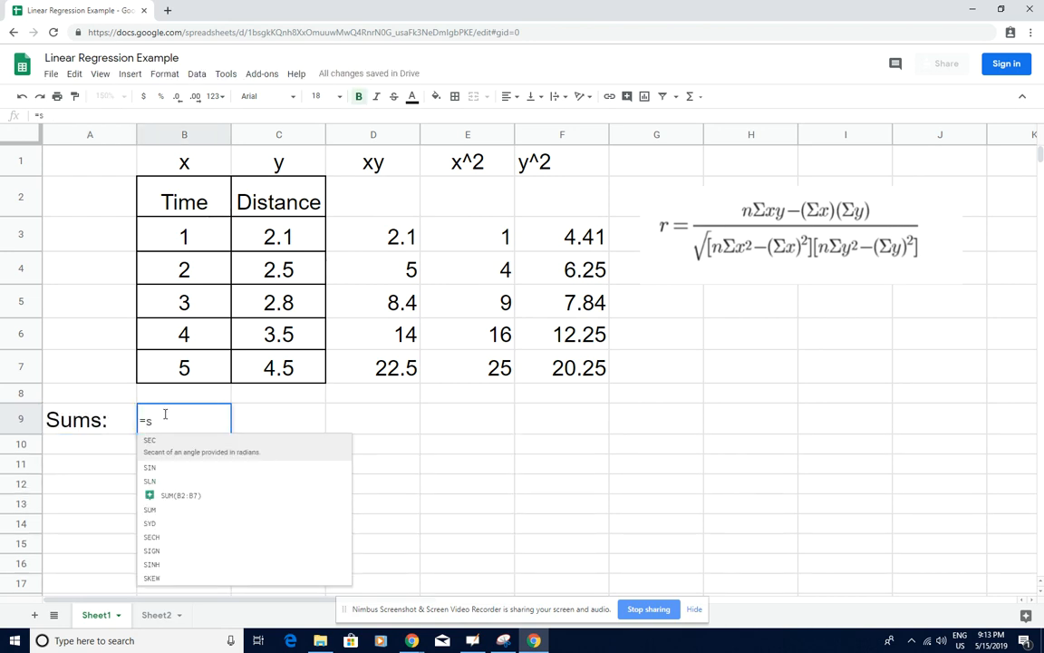
click(181, 494)
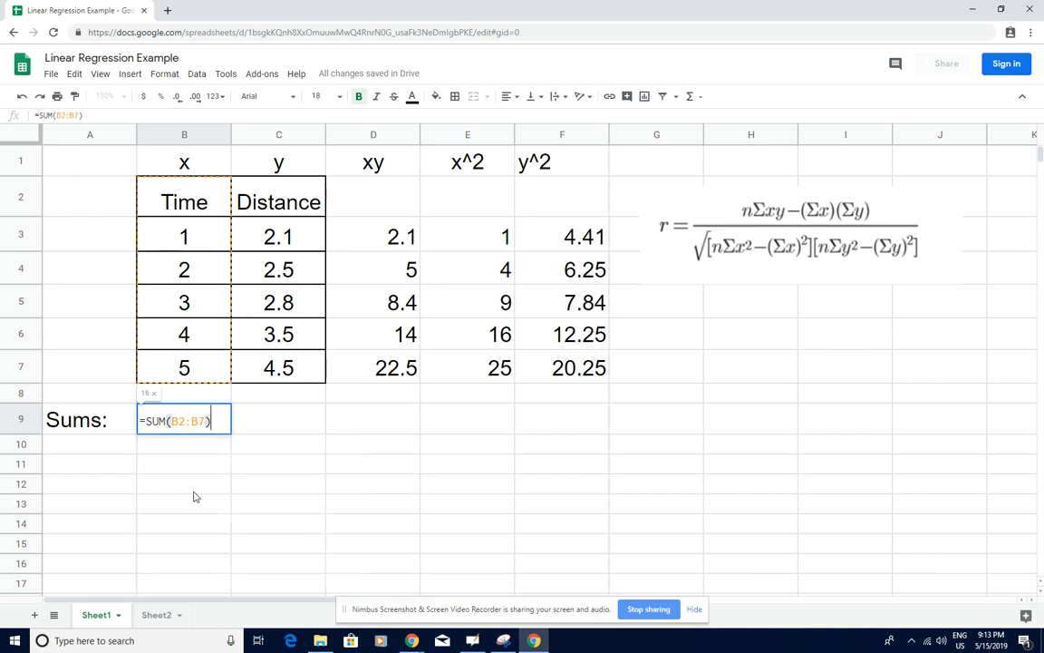
key(Return)
click(181, 420)
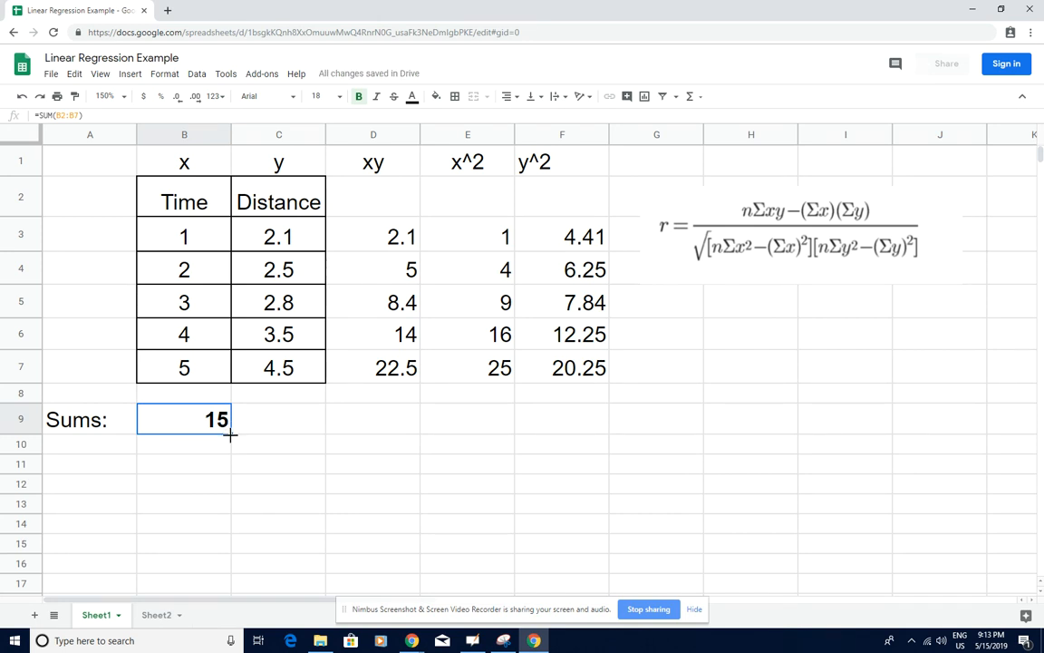
drag(231, 435, 544, 441)
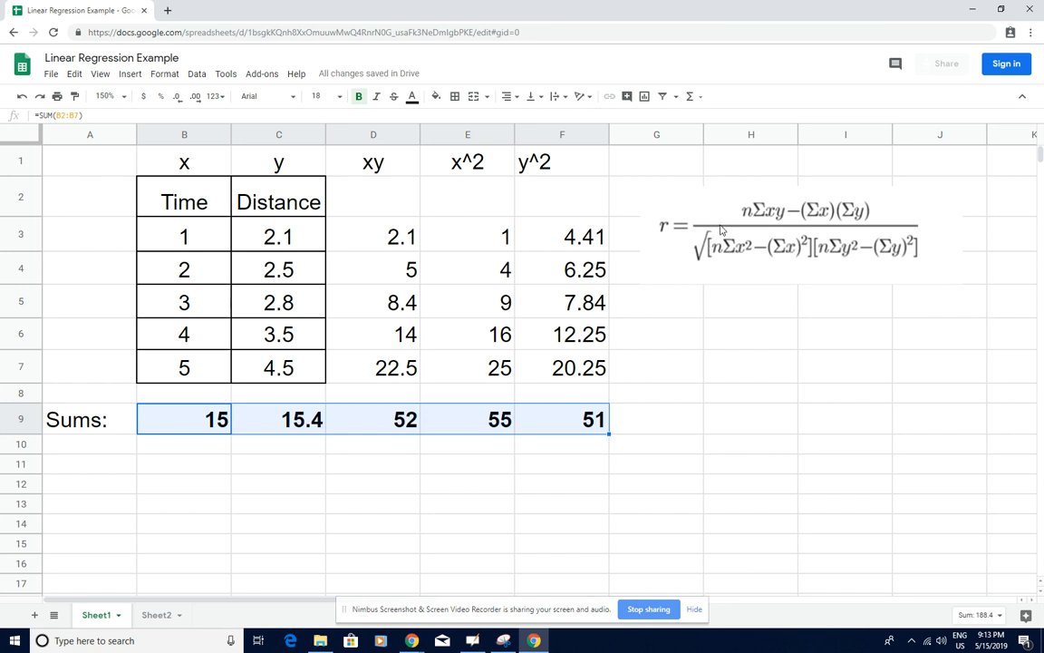
- Enter the label "Numerator:" in cell A11 and widen column A to fit the label
click(77, 466)
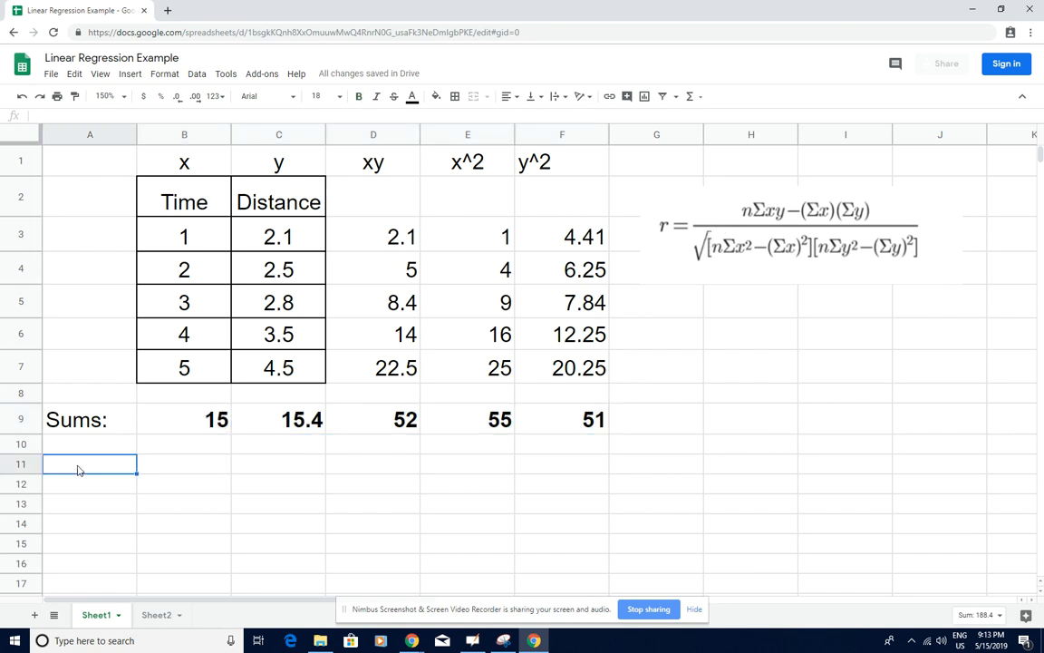
text(Nu)
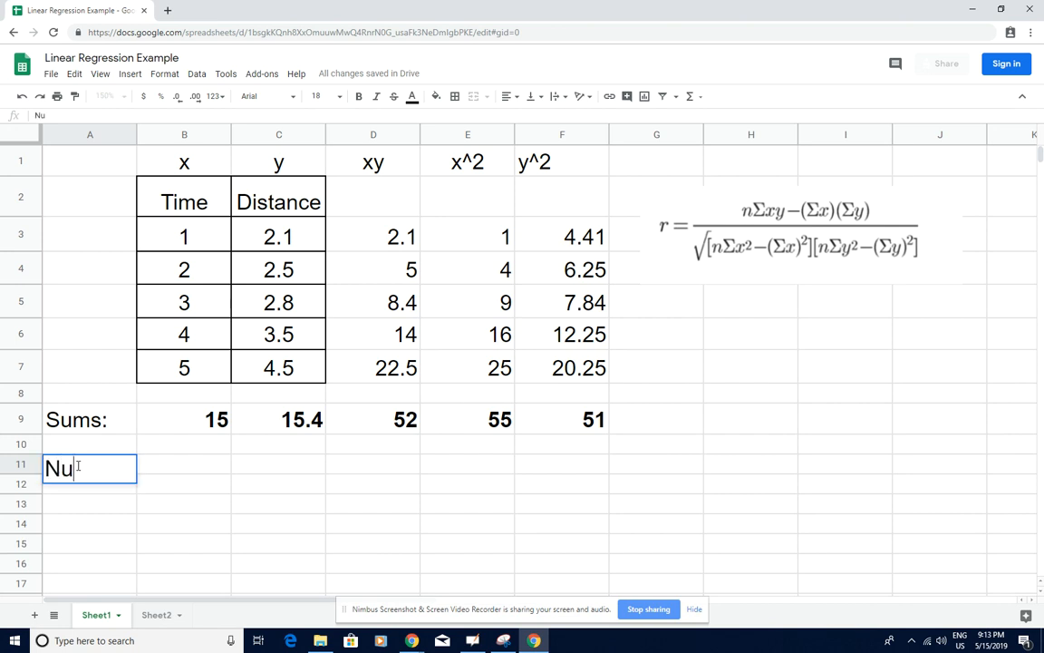
text(merat)
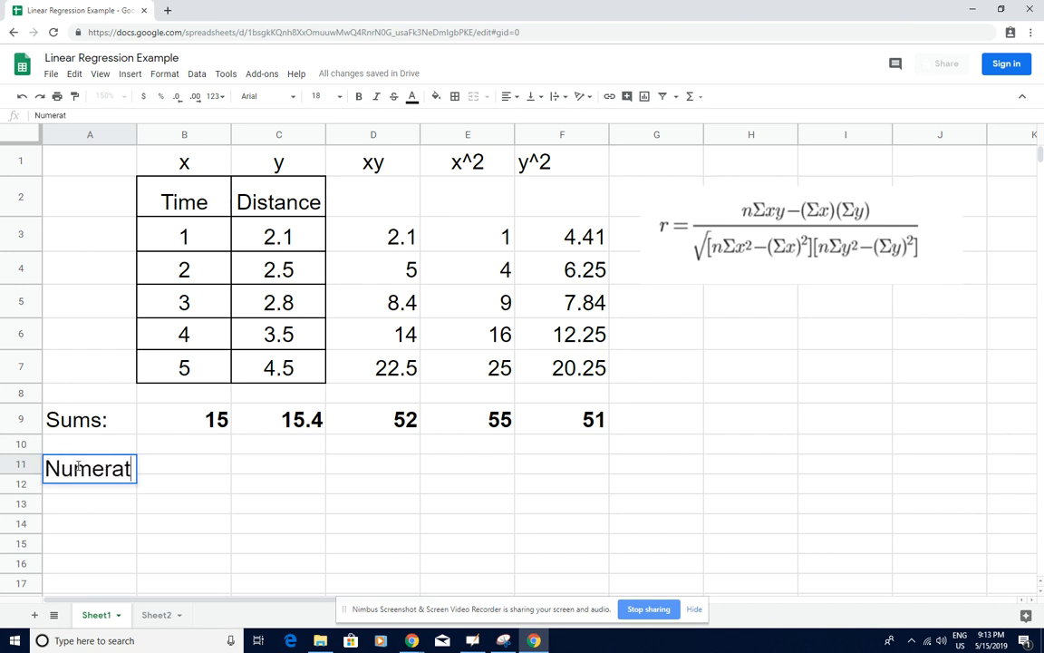
text(or:)
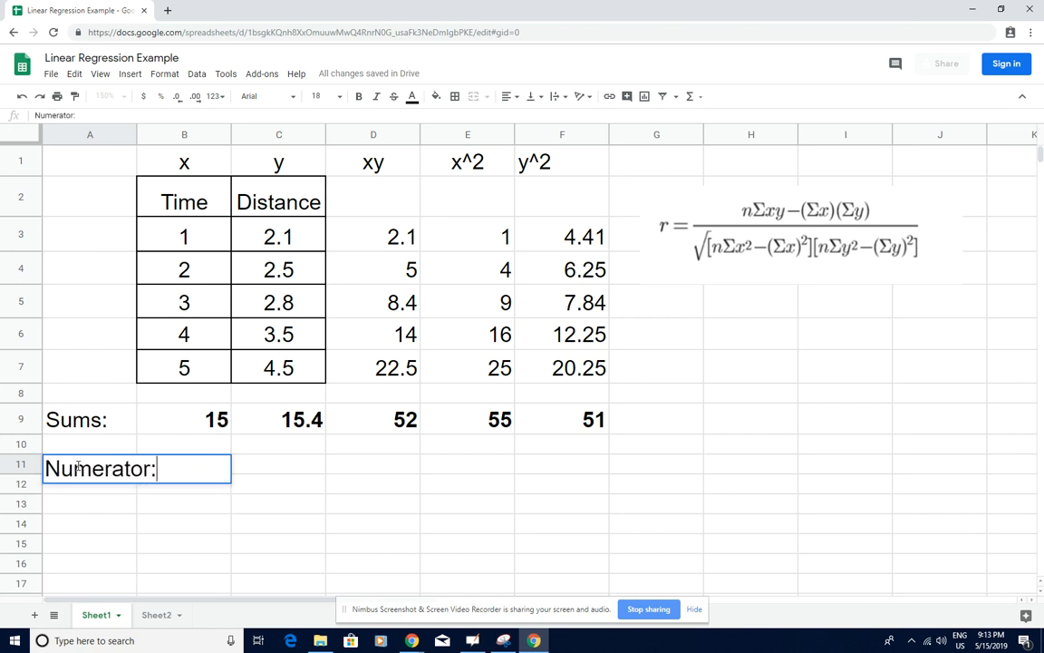
click(201, 494)
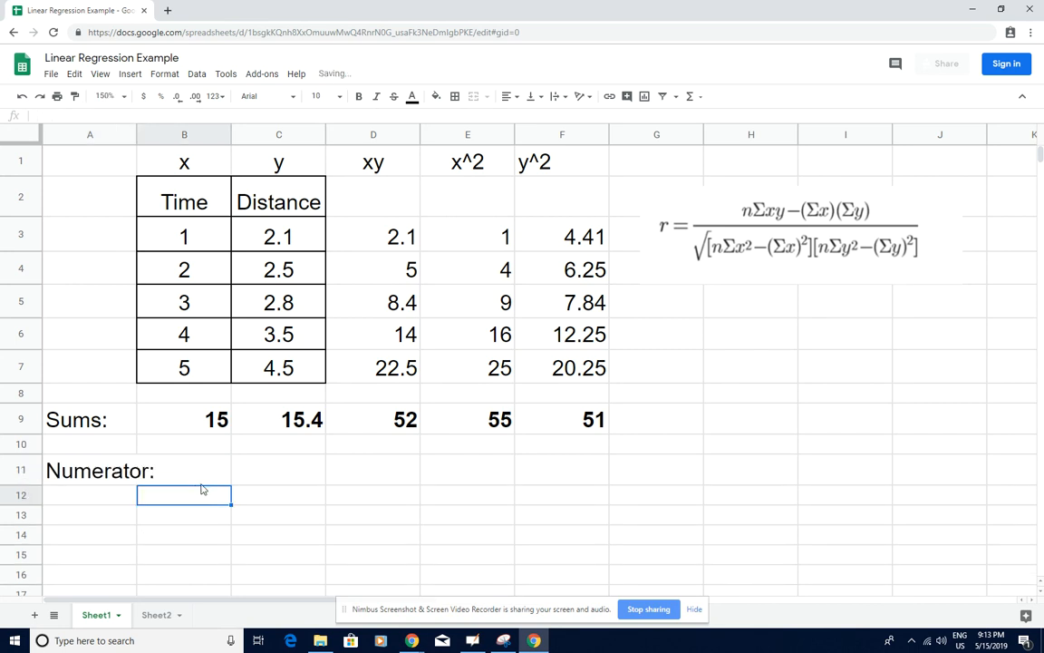
click(213, 482)
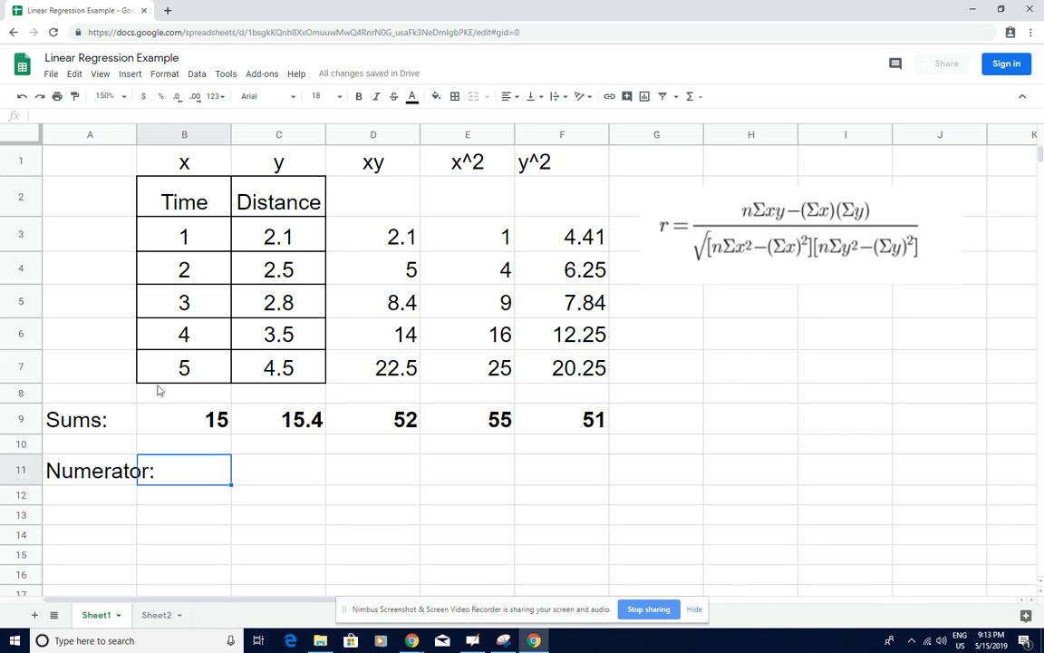
drag(135, 128, 160, 136)
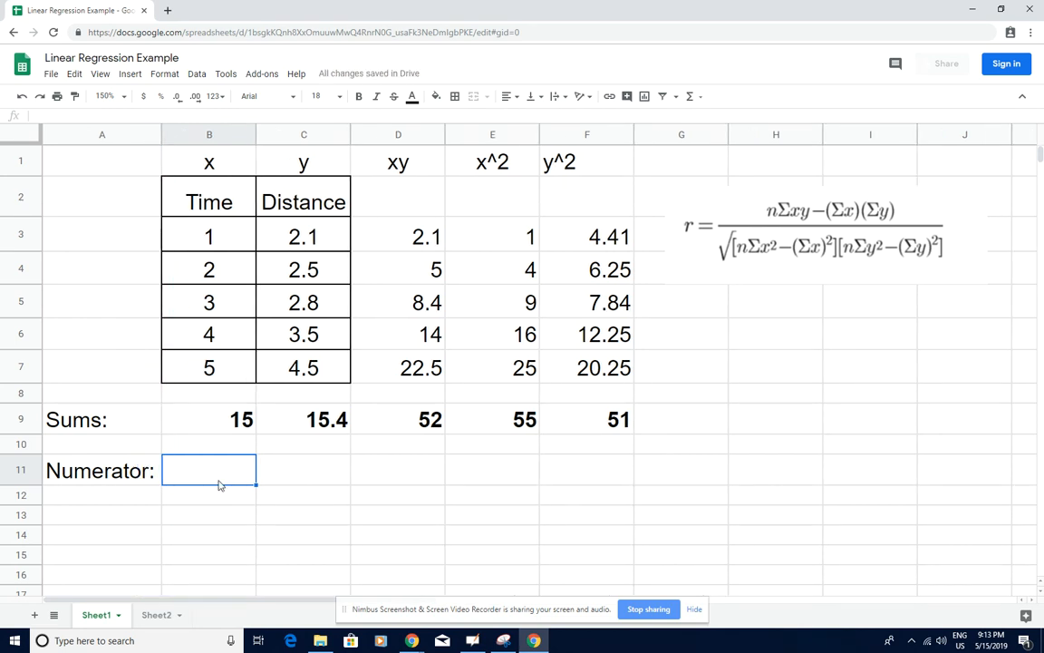
- Calculate the numerator in B11 with the formula =5*D9-B9*C9
text(=5)
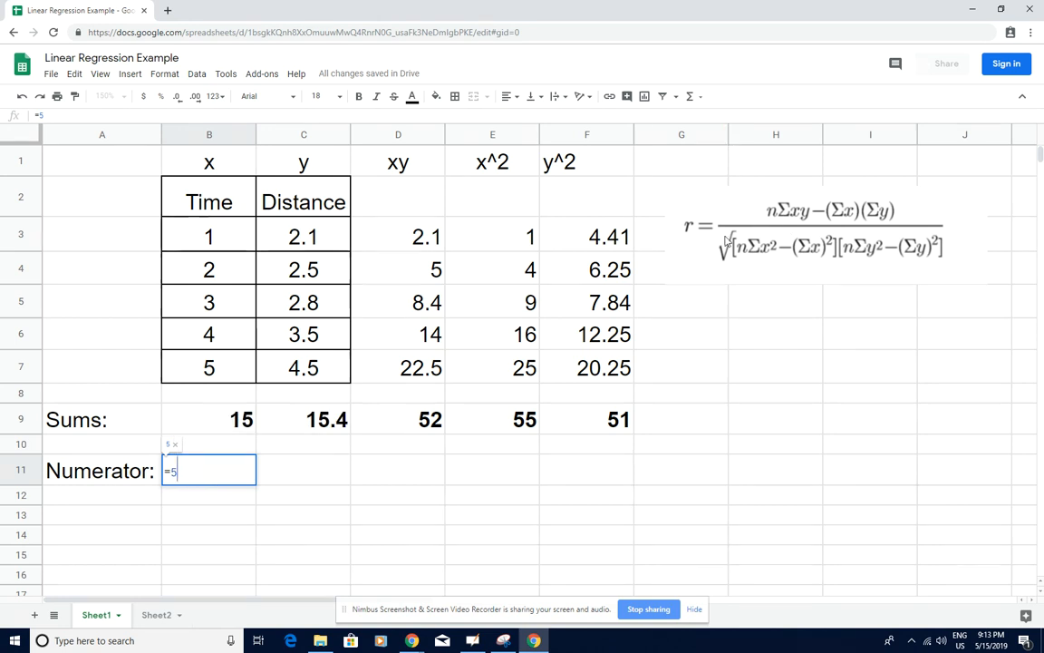
text(*)
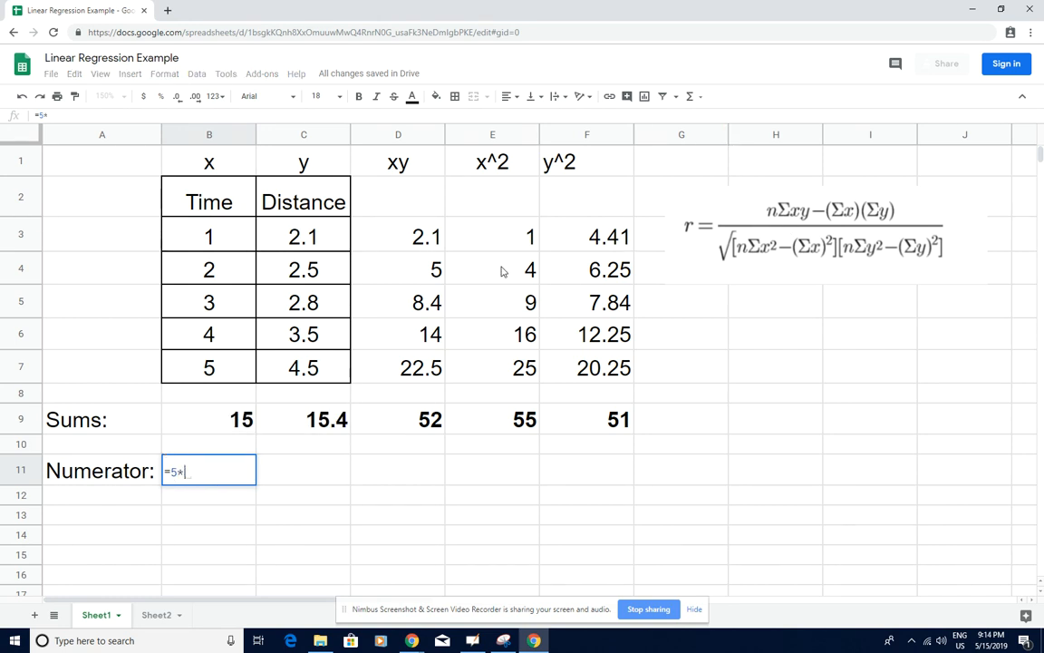
click(402, 420)
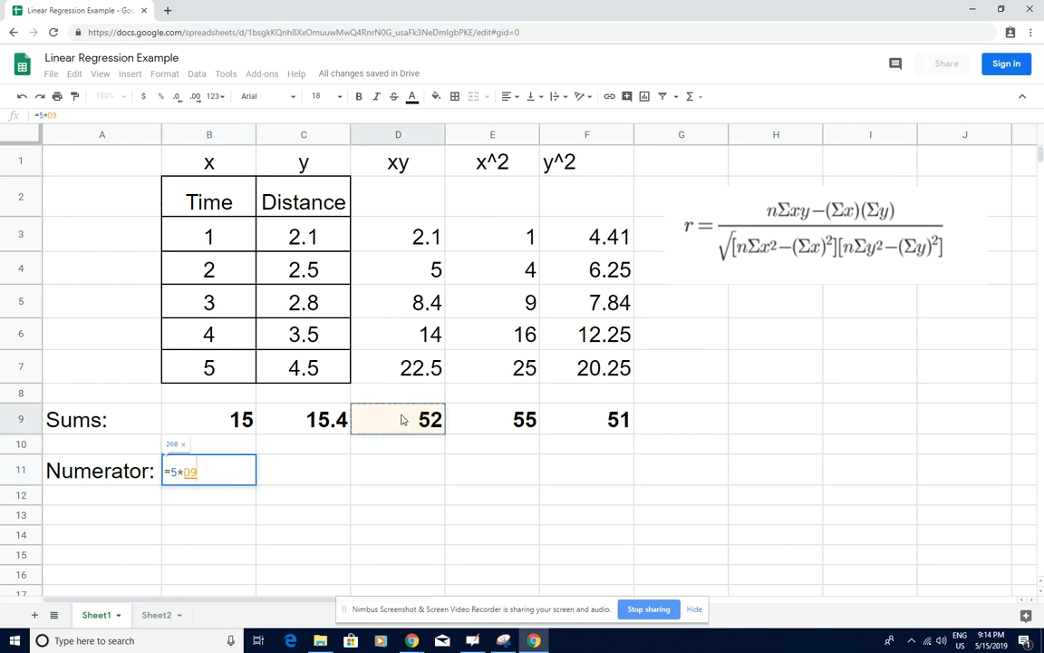
text(-)
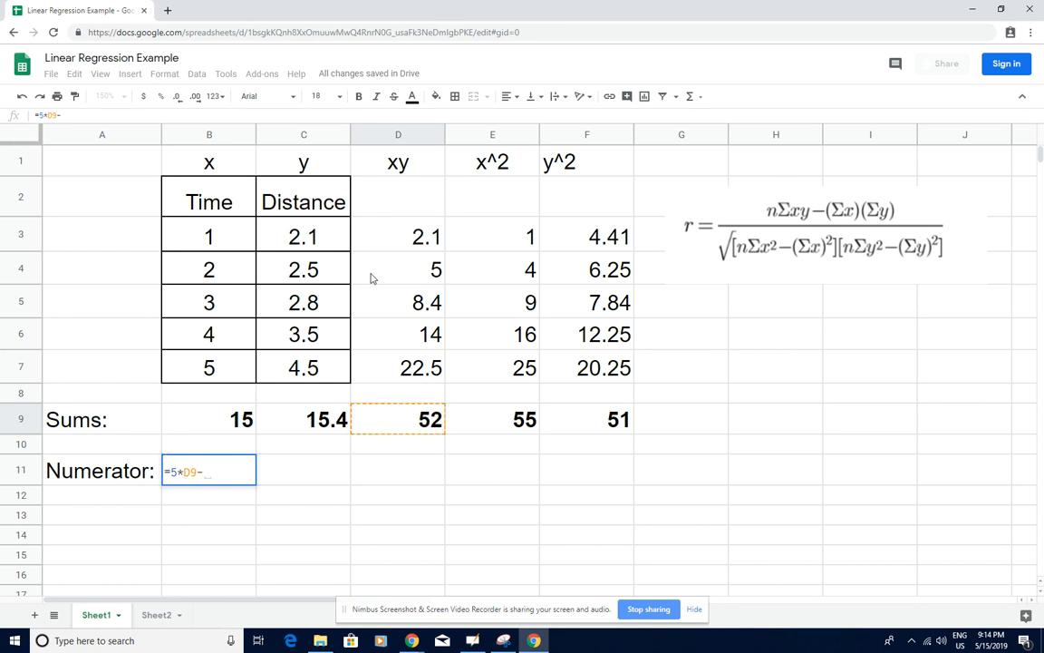
click(233, 429)
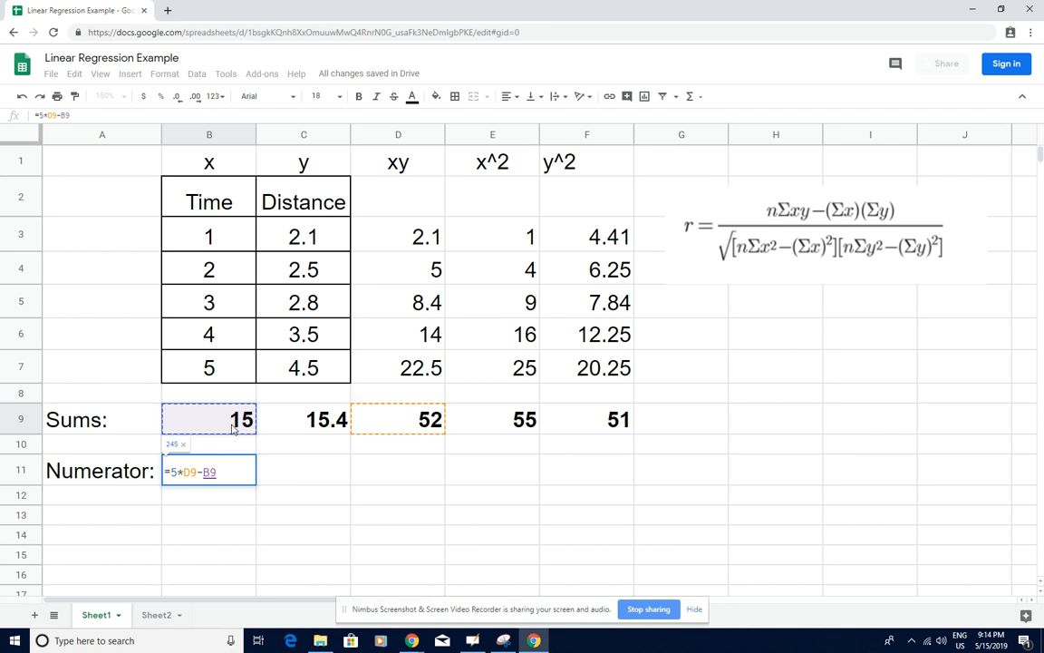
text(*)
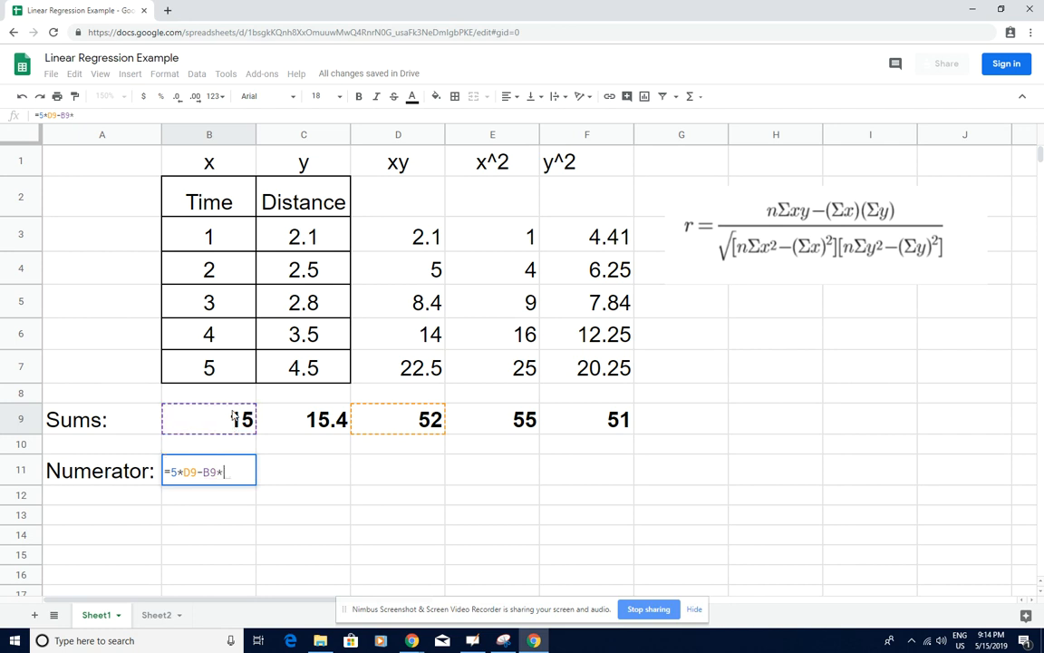
click(304, 434)
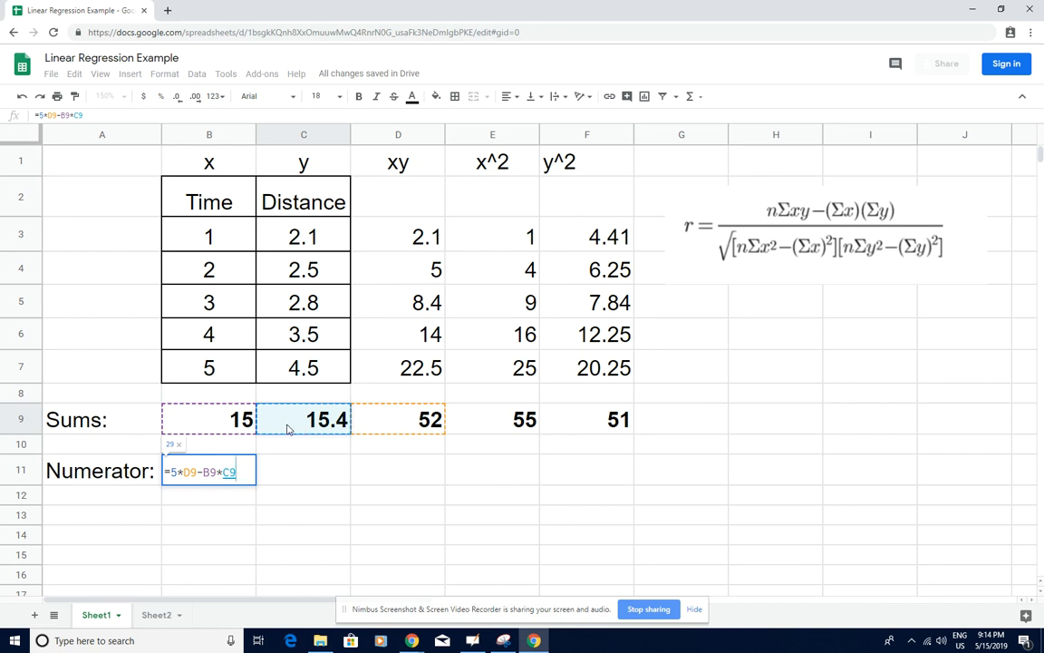
key(Return)
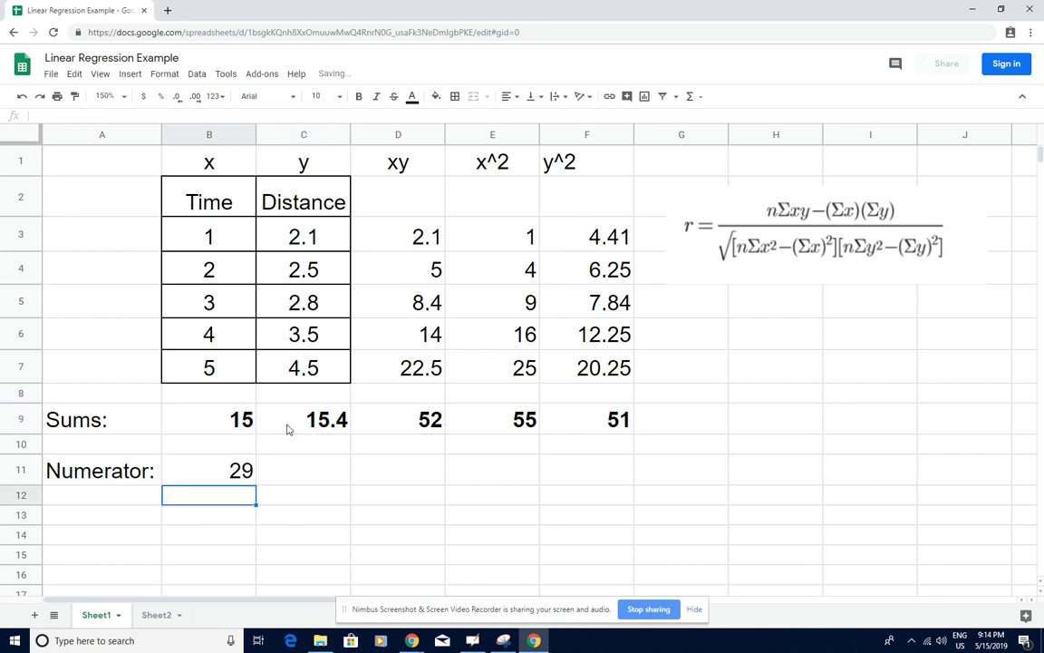
- Enter the label "Denominator:" in cell A12 below the numerator label
click(102, 496)
text(De)
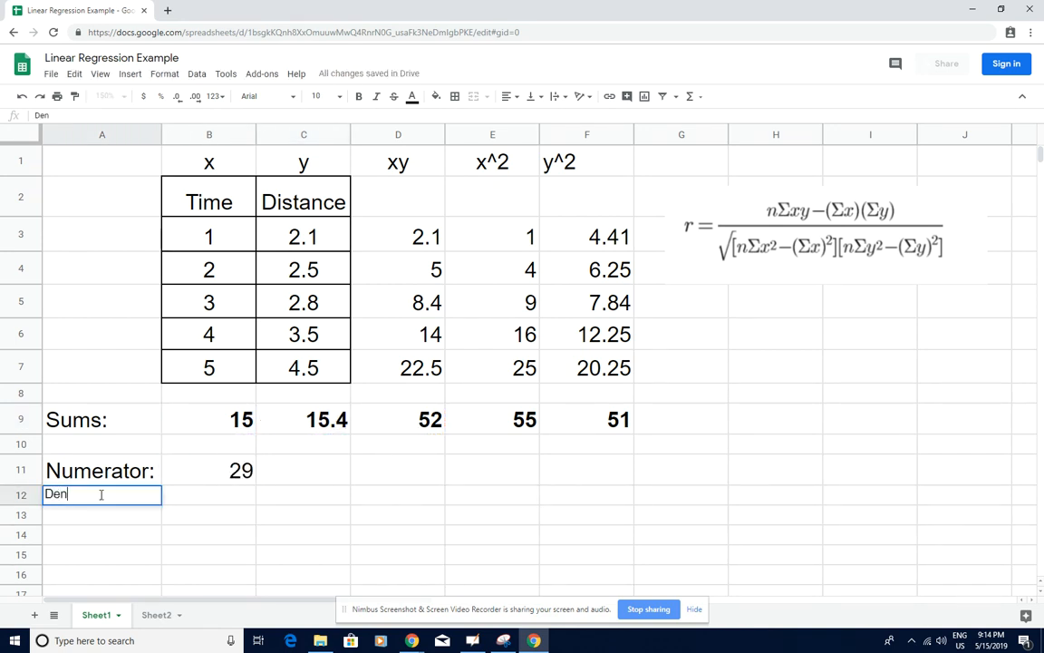
text(n)
key(BackSpace)
key(BackSpace)
key(BackSpace)
text(Denominator)
key(Return)
- Set the font size of A12:G14 to 18 and widen column A to fit the "Denominator:" label
drag(58, 499, 653, 538)
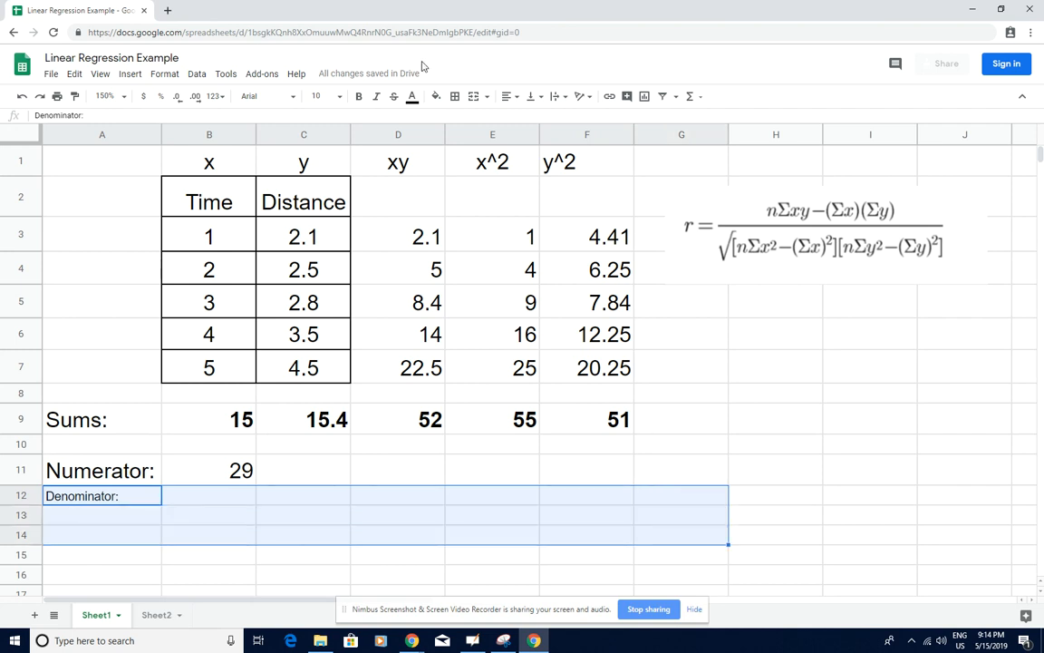
click(323, 96)
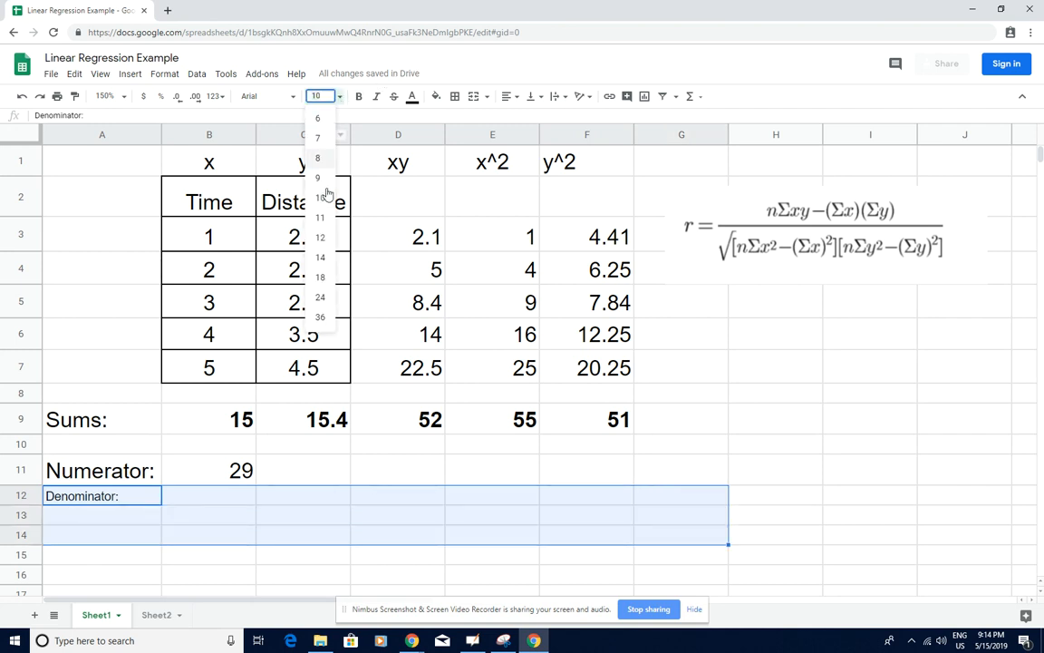
click(320, 276)
click(235, 500)
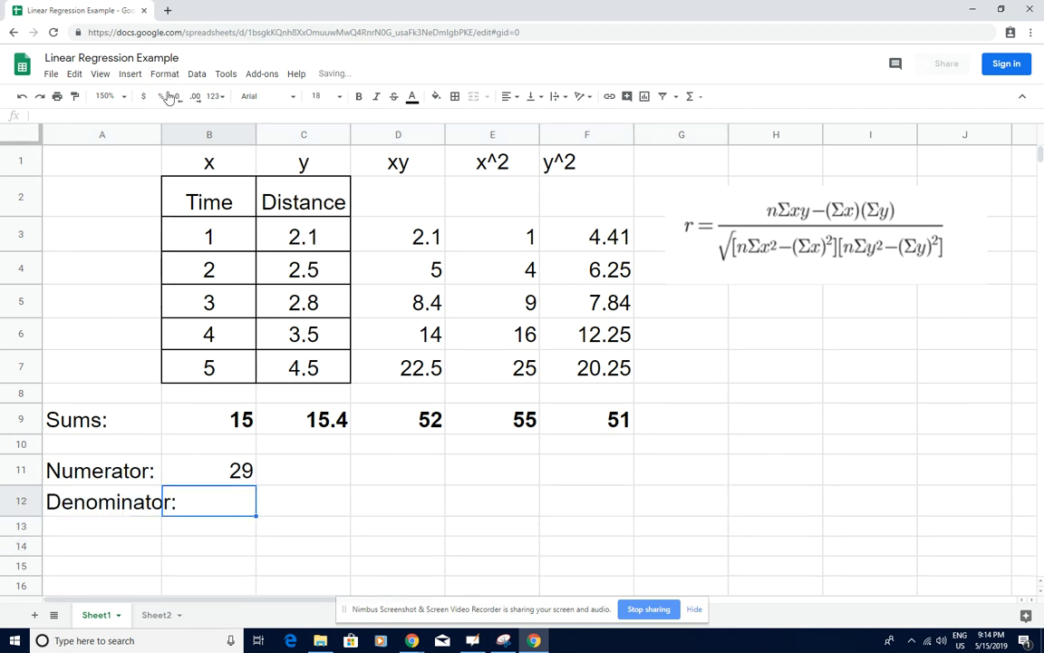
drag(162, 134, 185, 134)
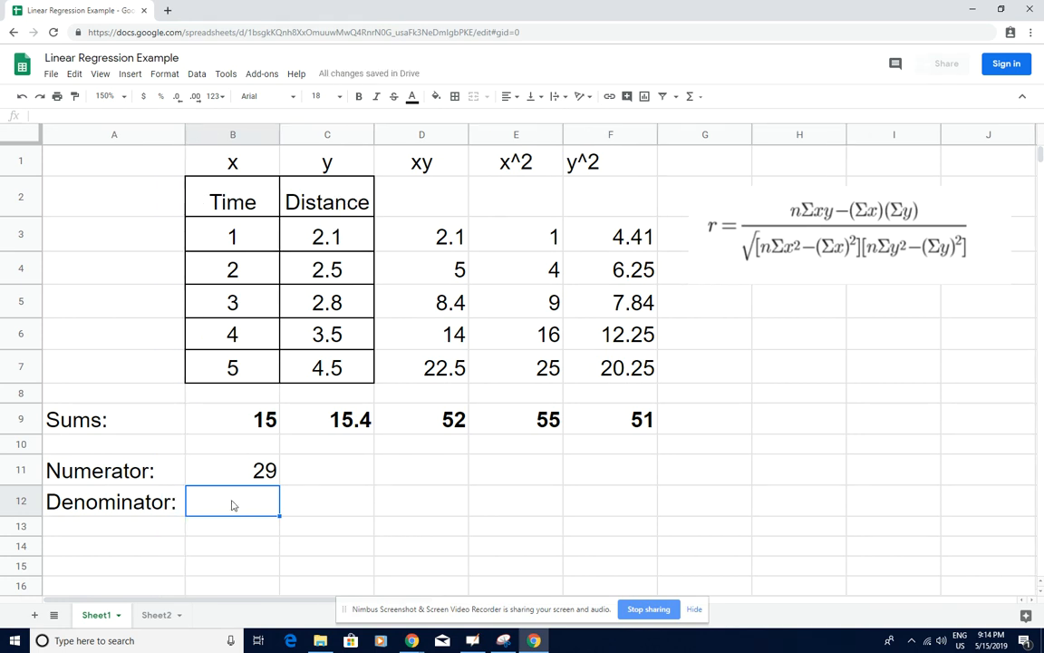
- Begin the denominator formula in B12 with the square root and its x factor, =sqrt((5*E9-B9^2)
text(=sqrt()
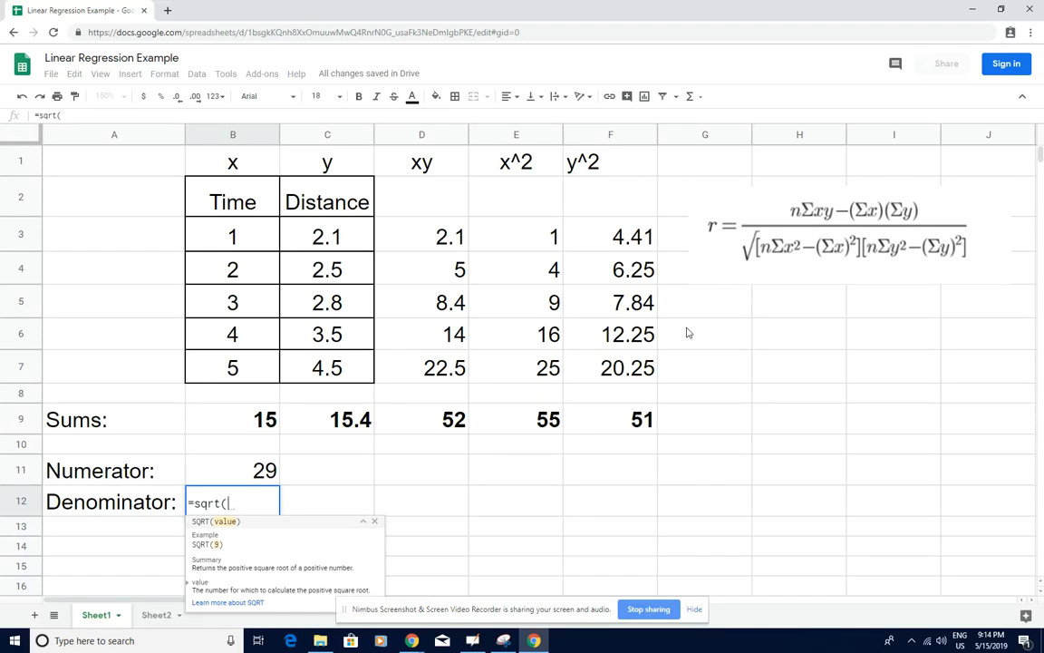
text(()
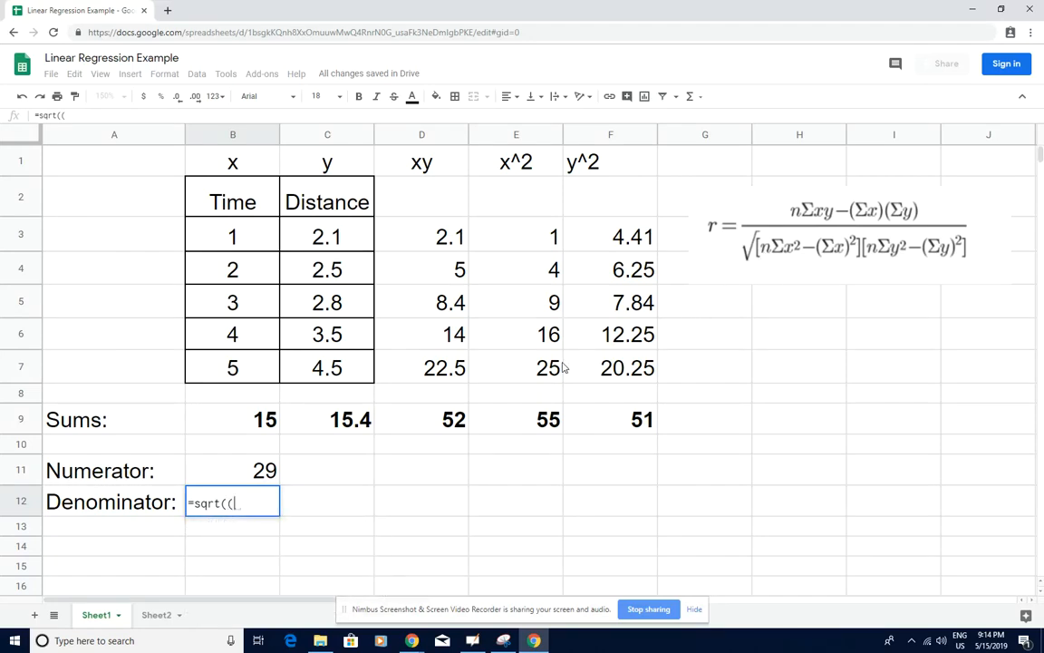
text(5*)
click(542, 431)
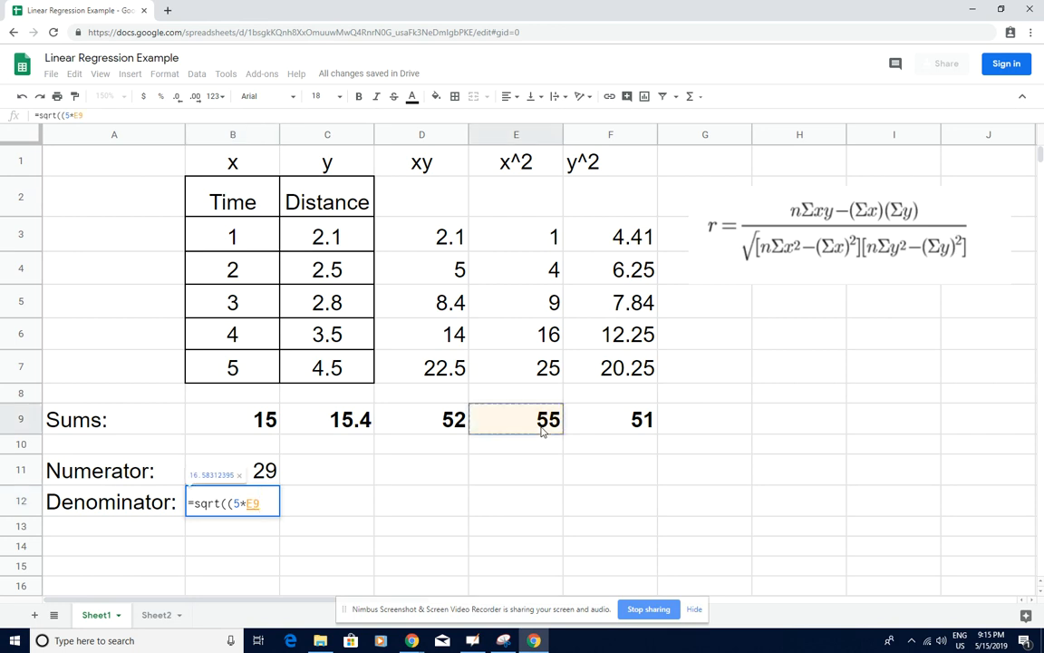
text(-)
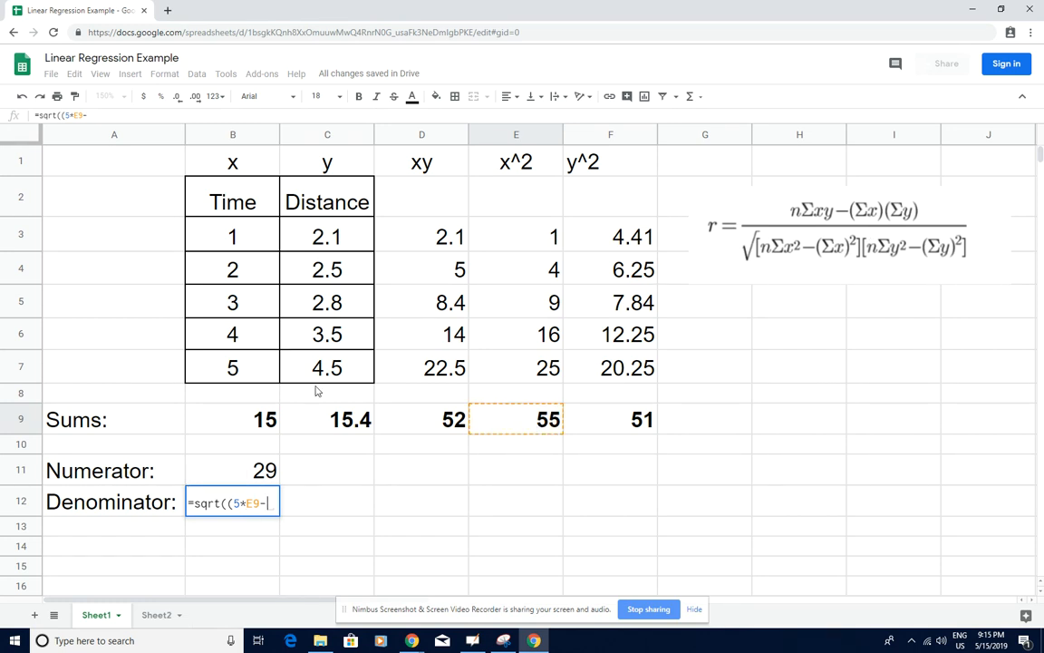
click(256, 428)
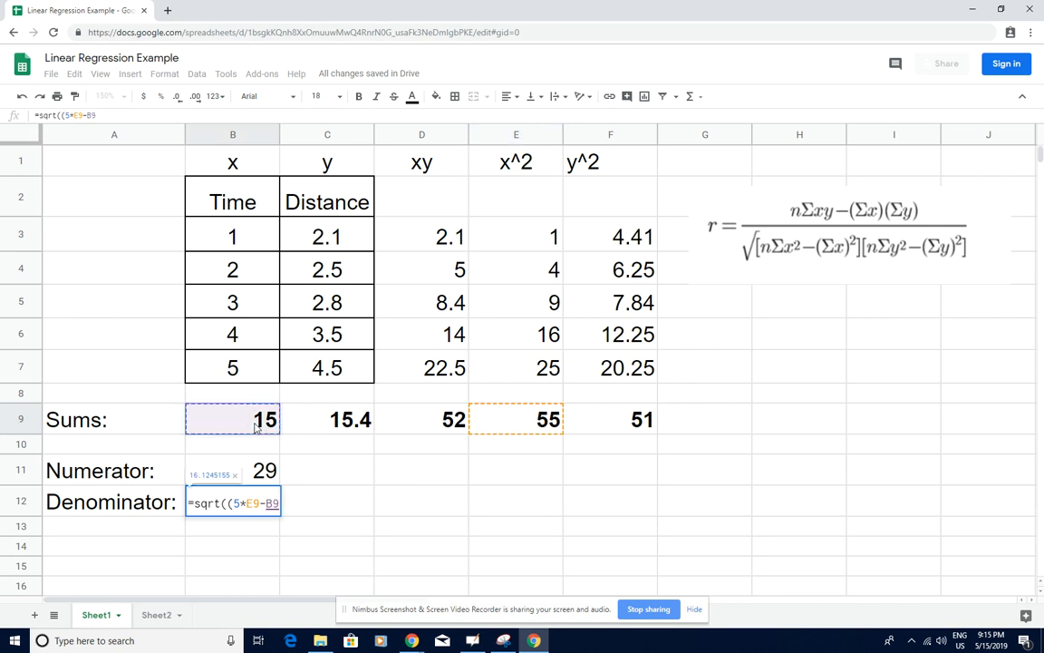
text(^2)
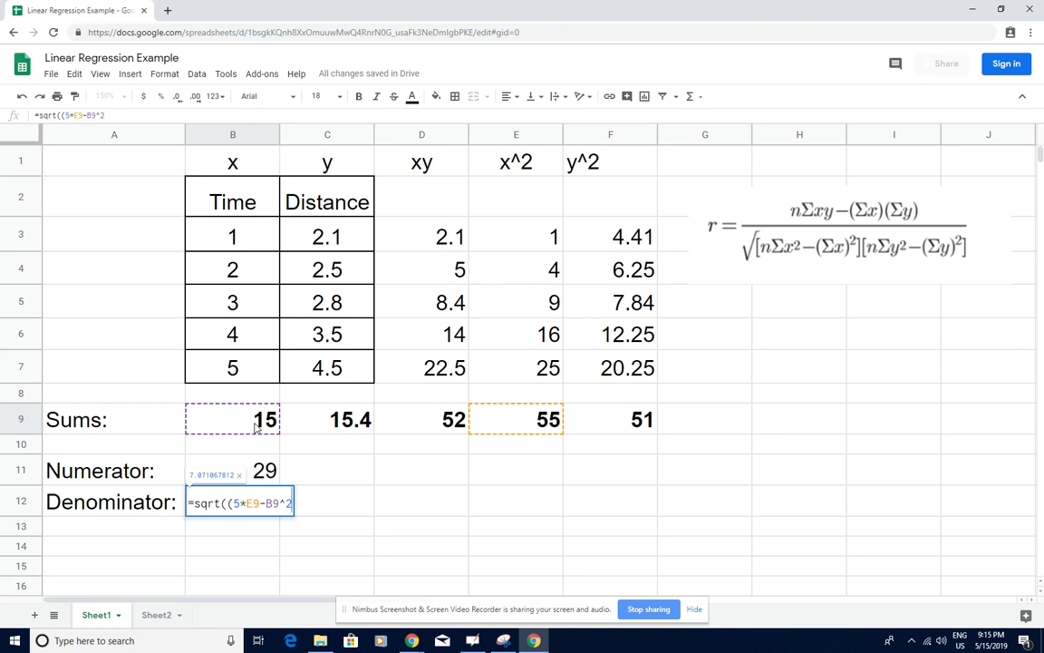
text())
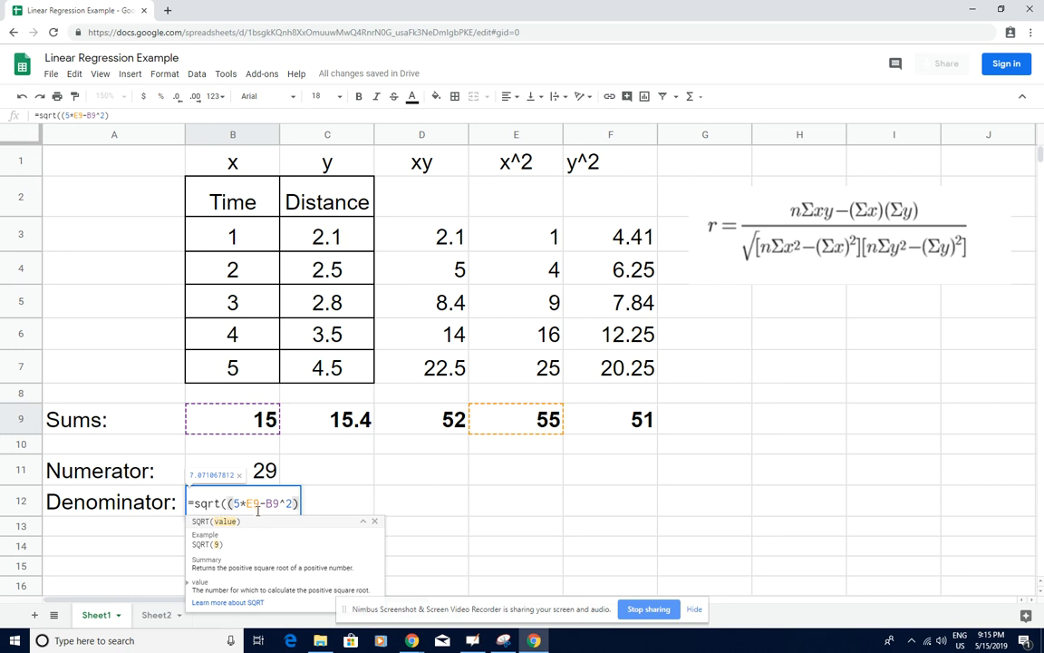
- Complete the denominator formula in B12 by appending the y factor (5*F9-C9^2) inside the square root
text(()
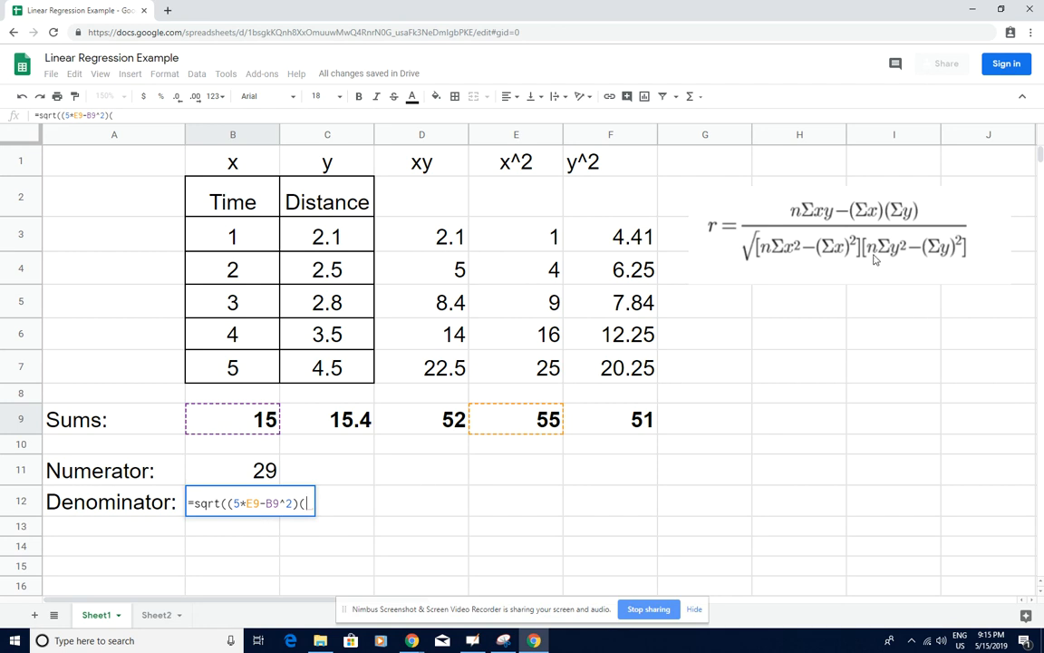
text(5)
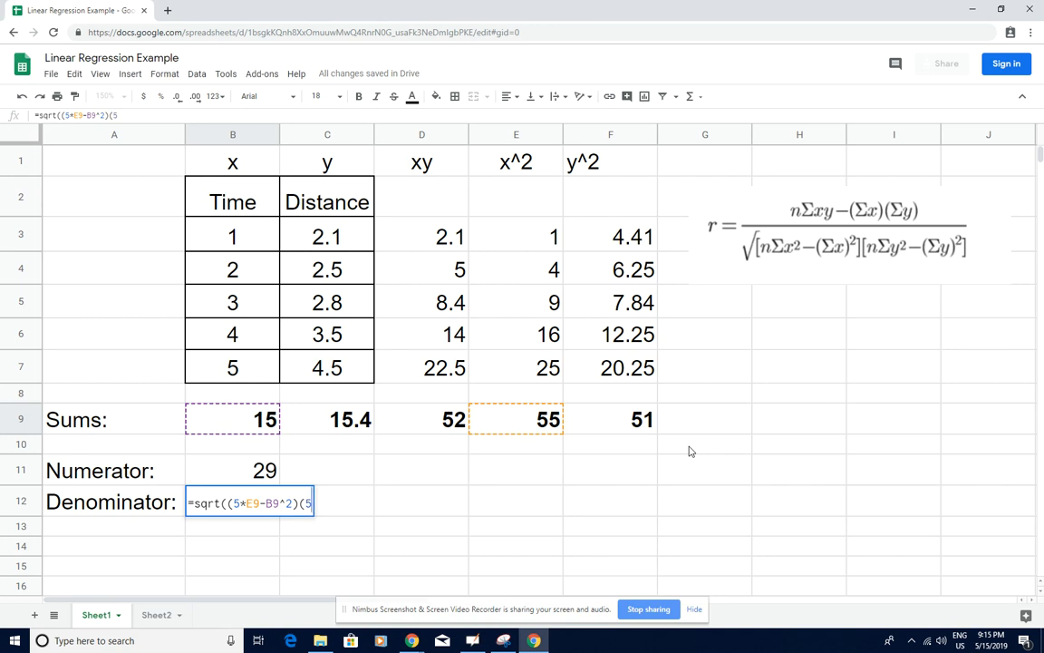
text(*)
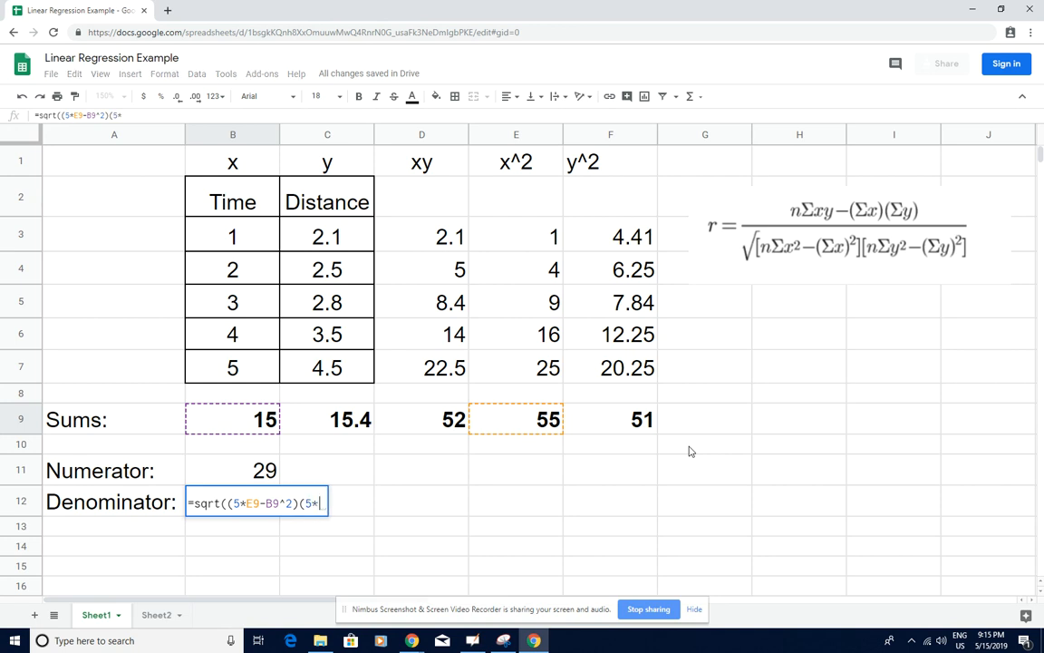
click(620, 428)
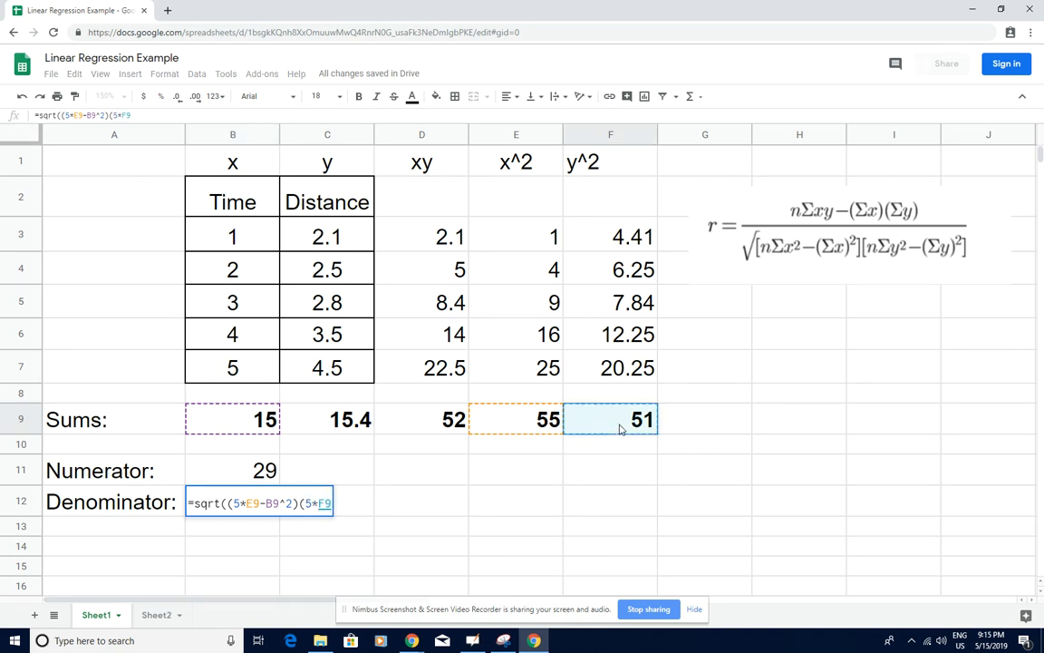
text(-)
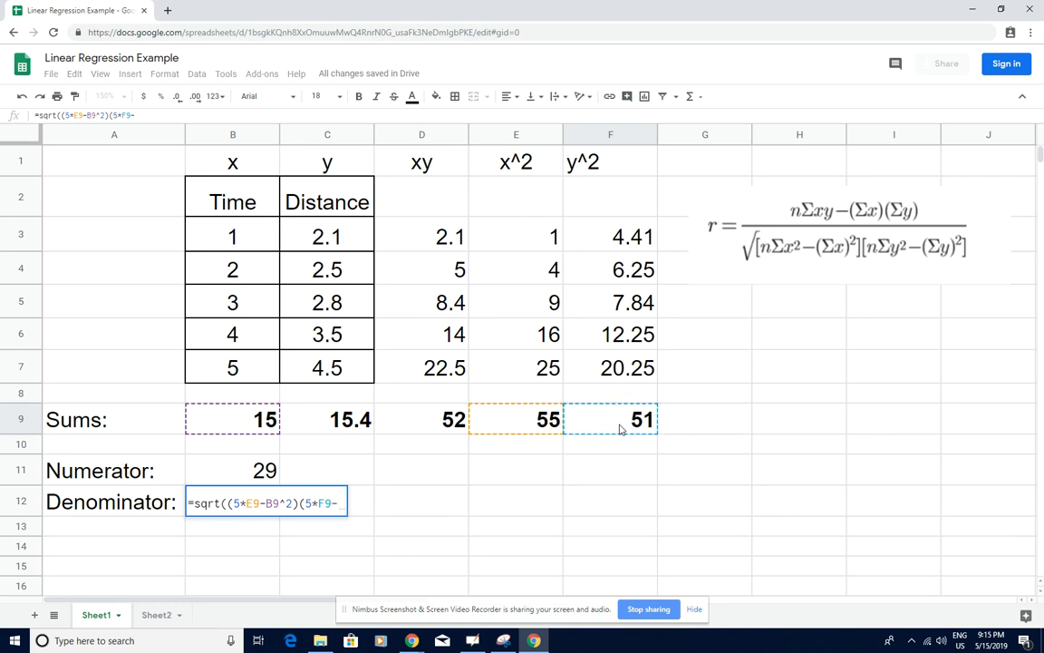
click(345, 429)
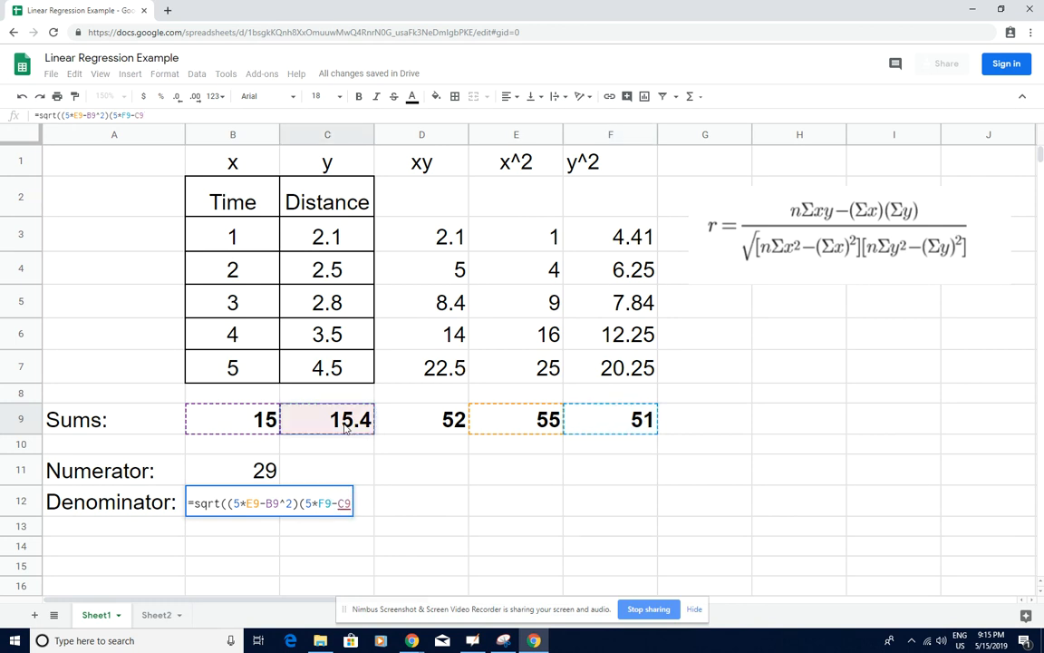
text(^)
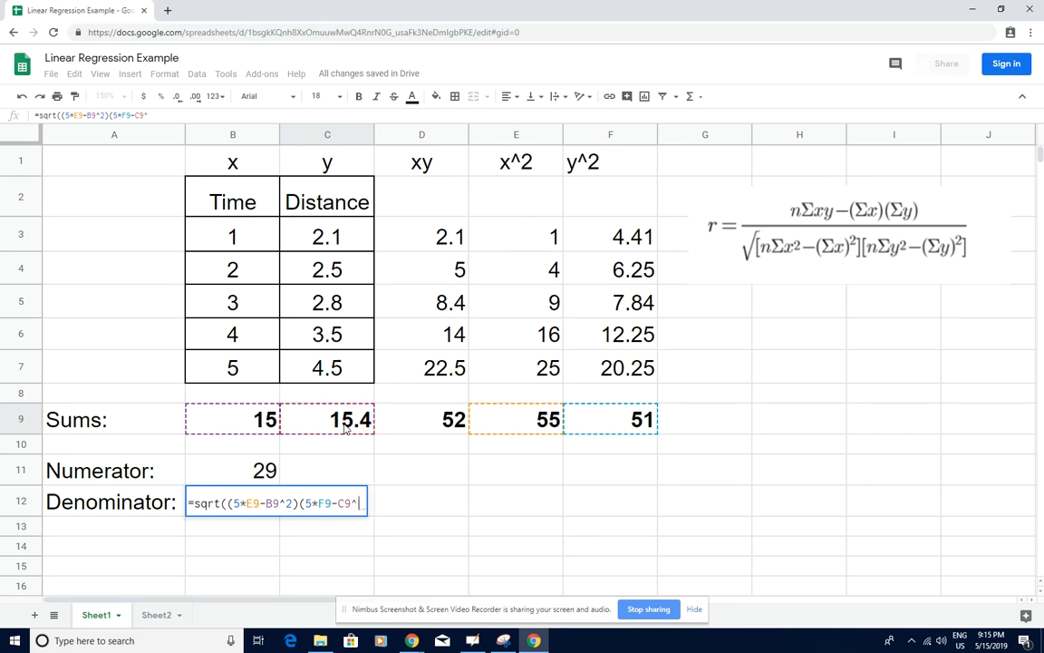
text(2))
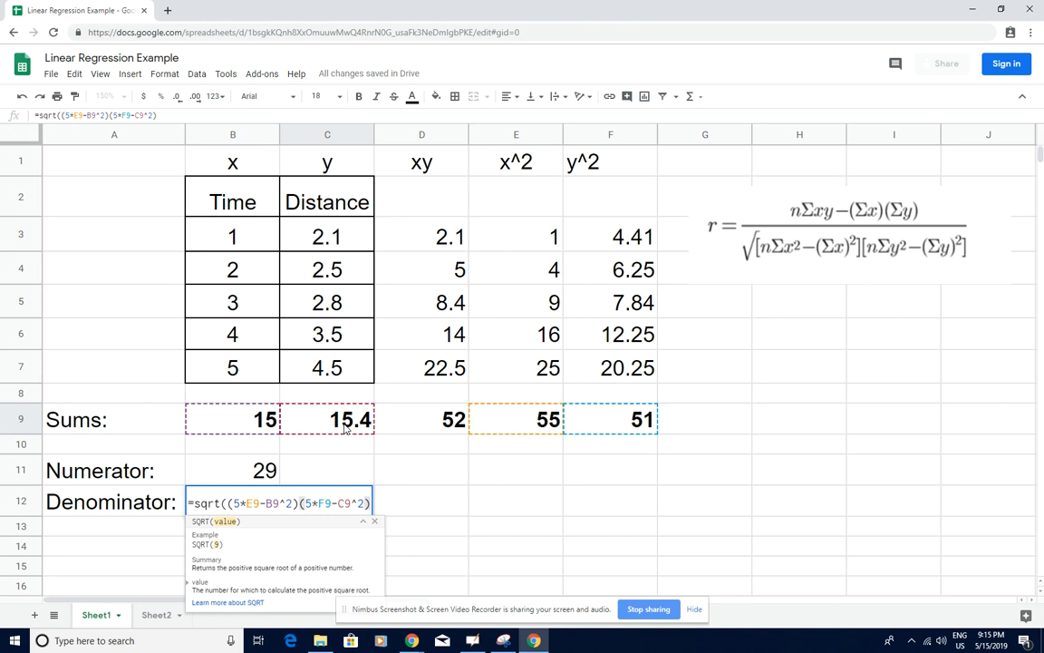
key(Return)
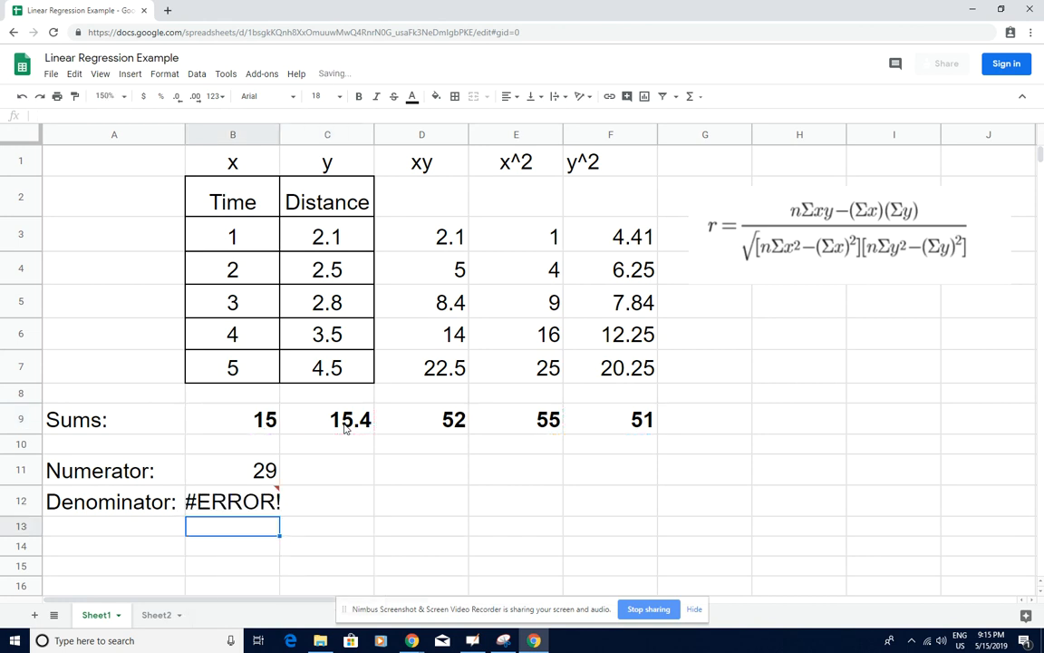
- Insert a multiplication sign between the two factors in B12 so the formula reads =sqrt((5*E9-B9^2)*(5*F9-C9^2))
double_click(256, 503)
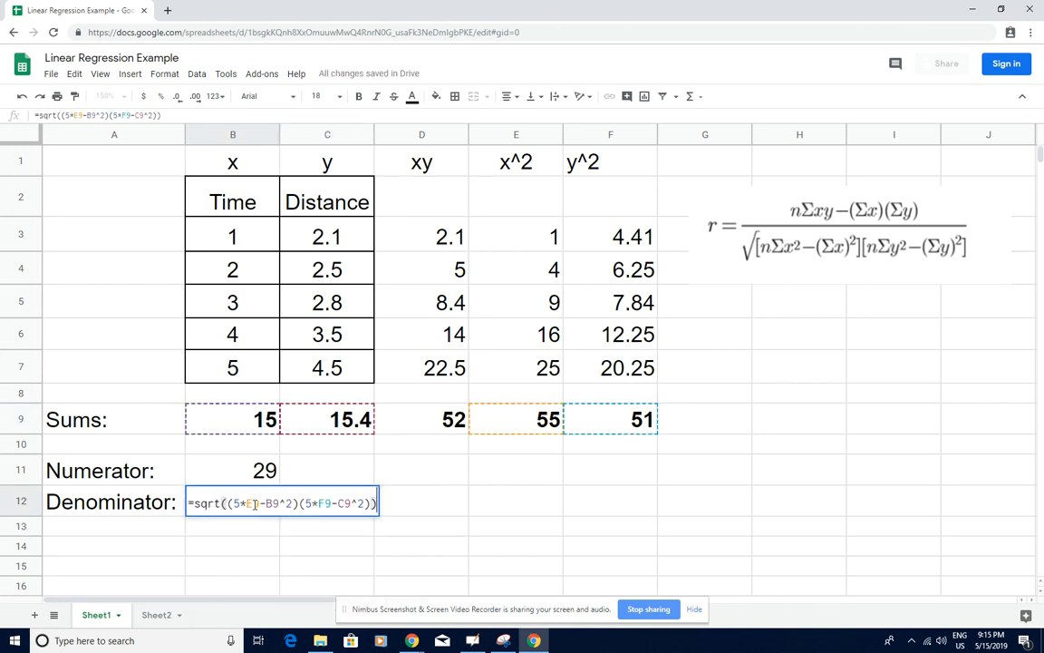
click(299, 503)
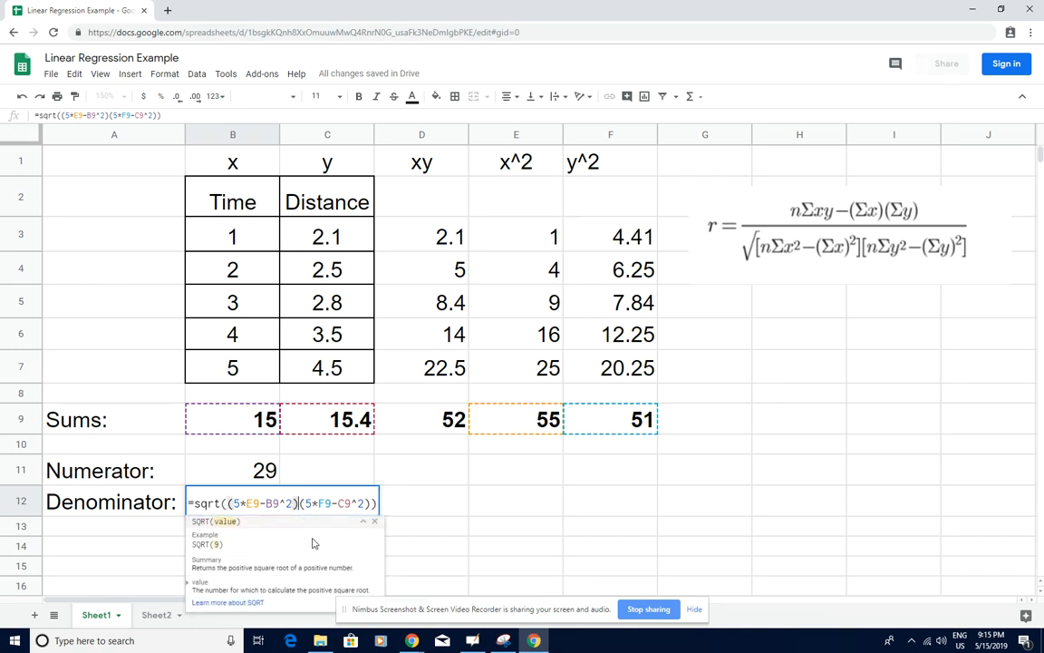
text(*)
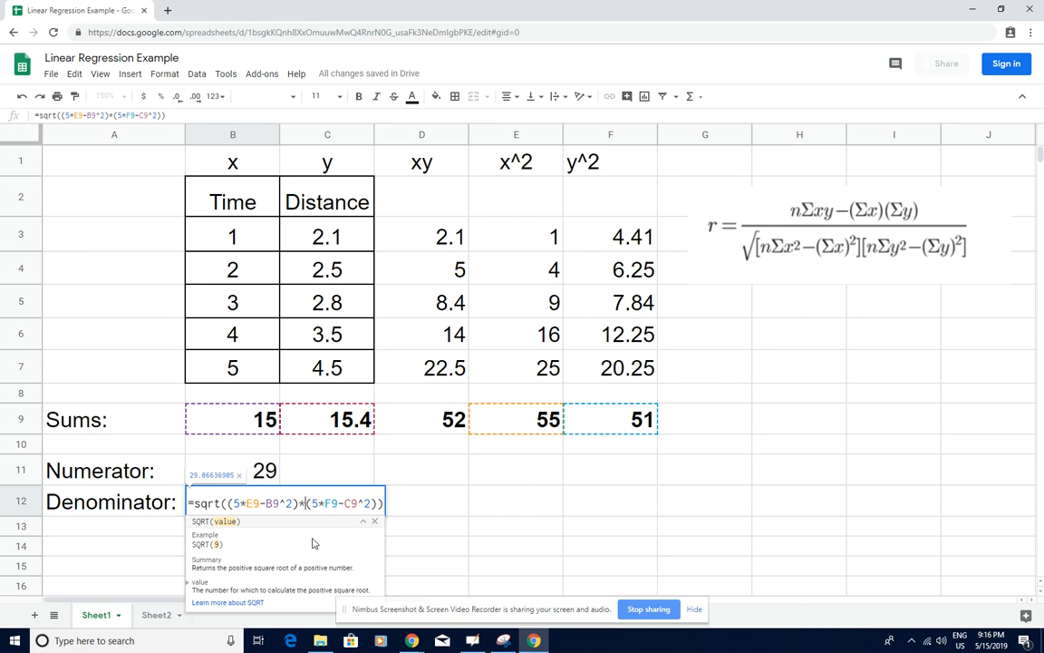
key(Return)
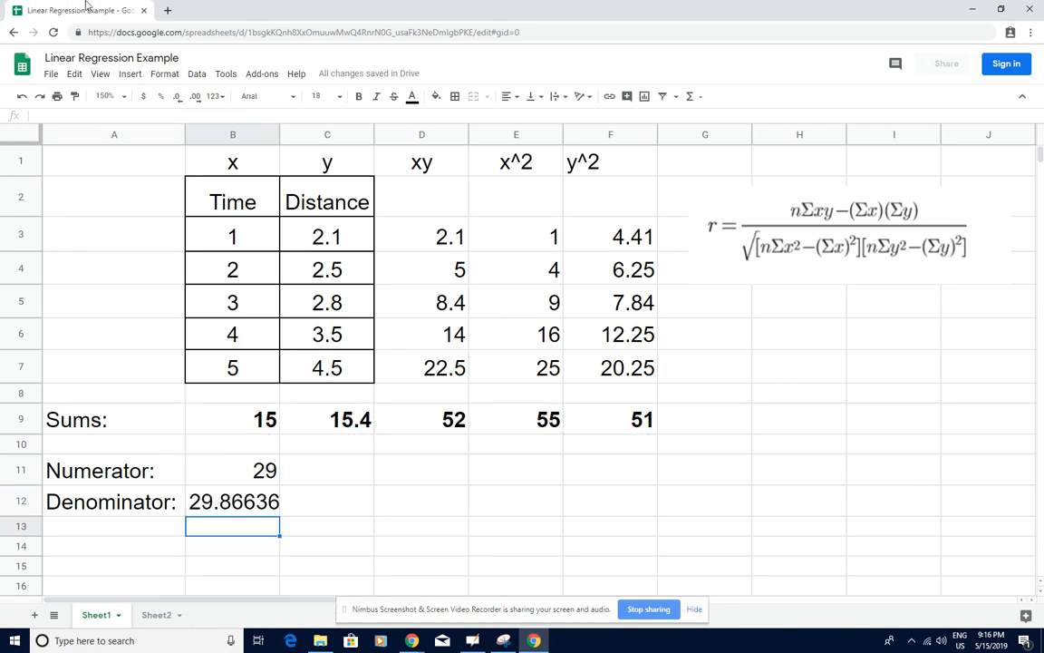
- Label cell A14 "r=" below the Denominator row
click(111, 547)
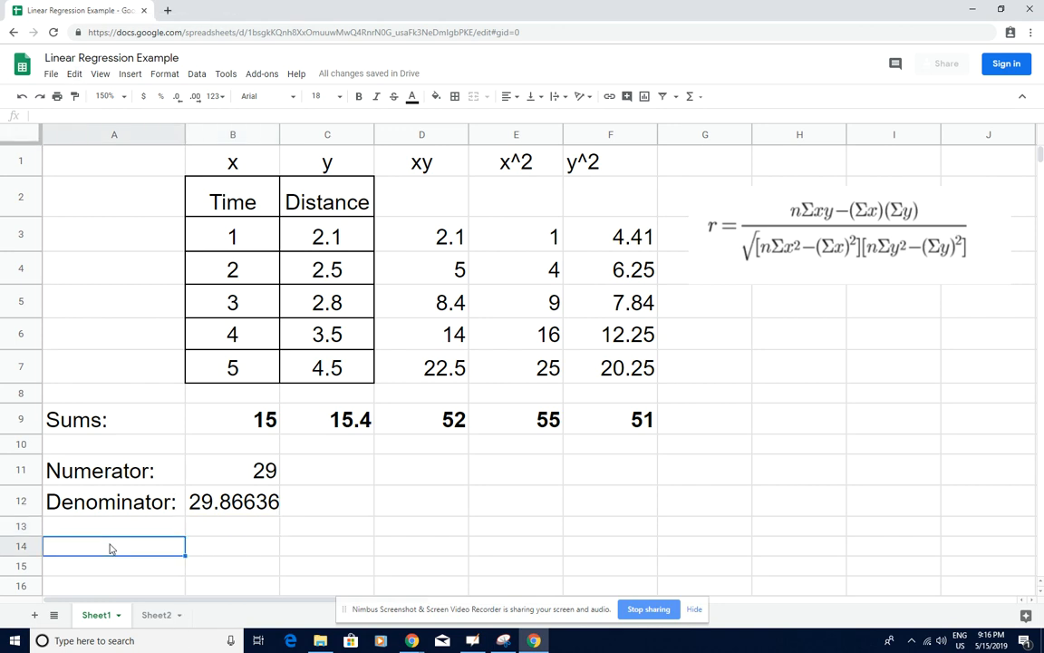
text(r)
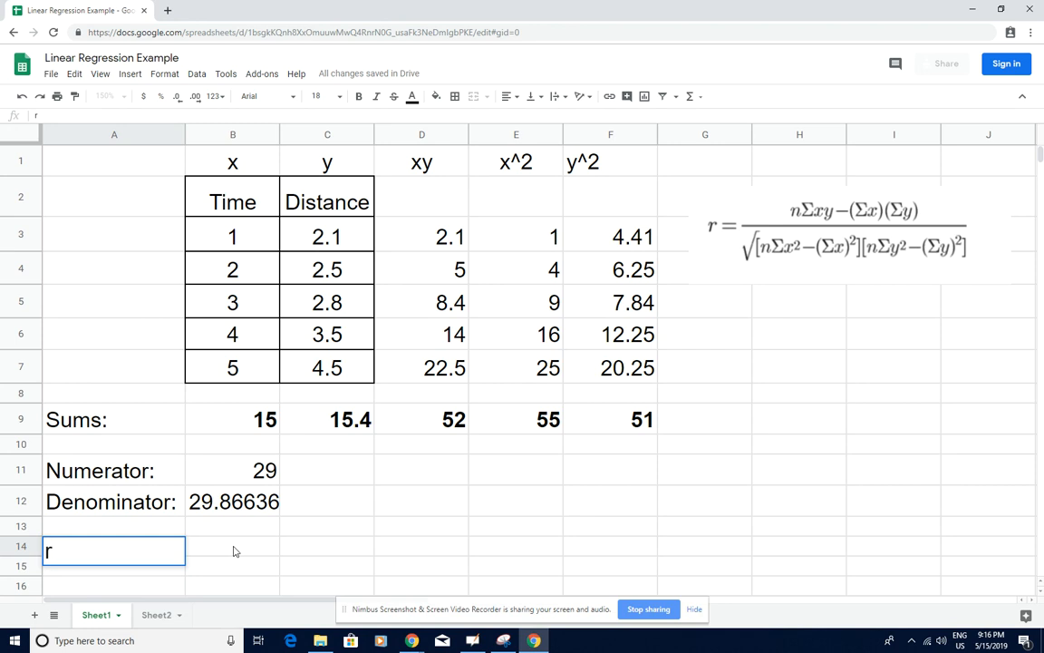
click(233, 551)
click(96, 555)
double_click(96, 555)
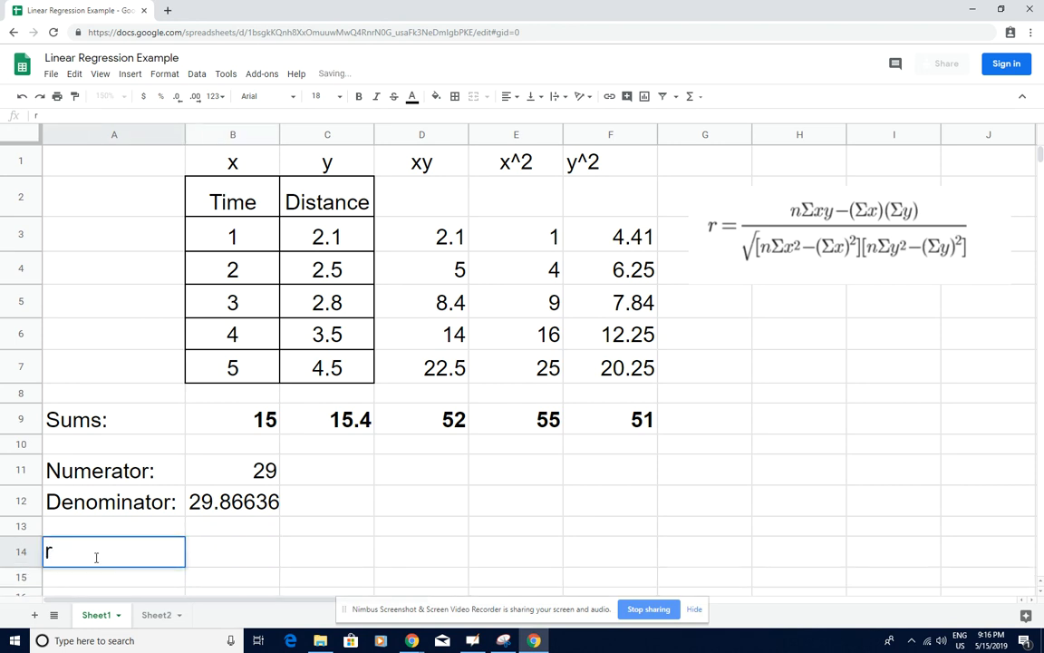
text(=)
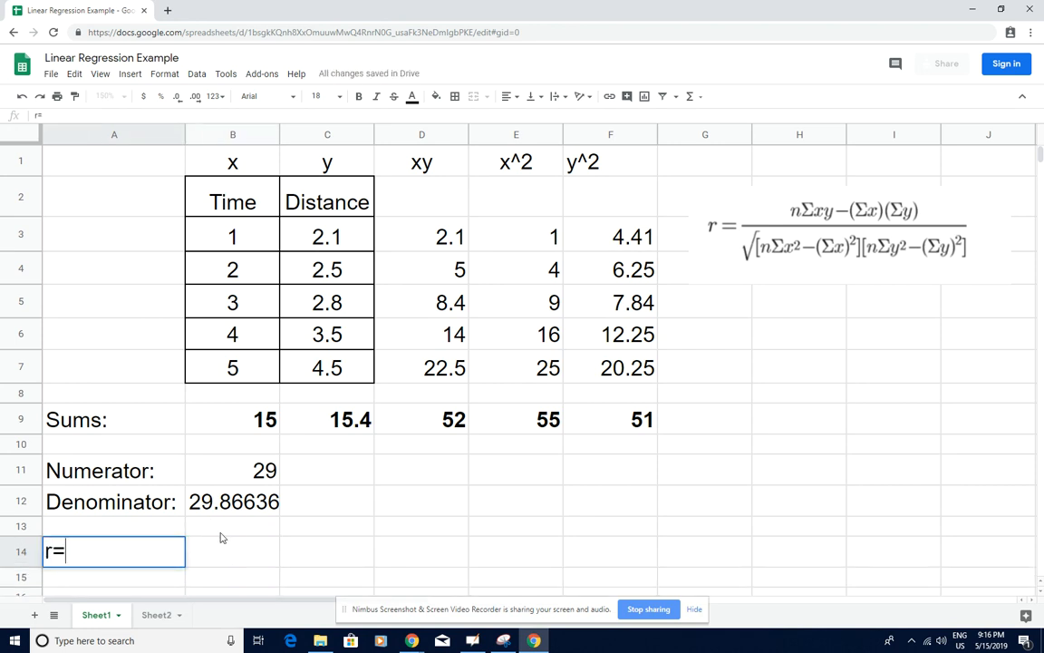
- Calculate r in B14 by dividing the numerator by the denominator with the formula =B11/B12
click(242, 551)
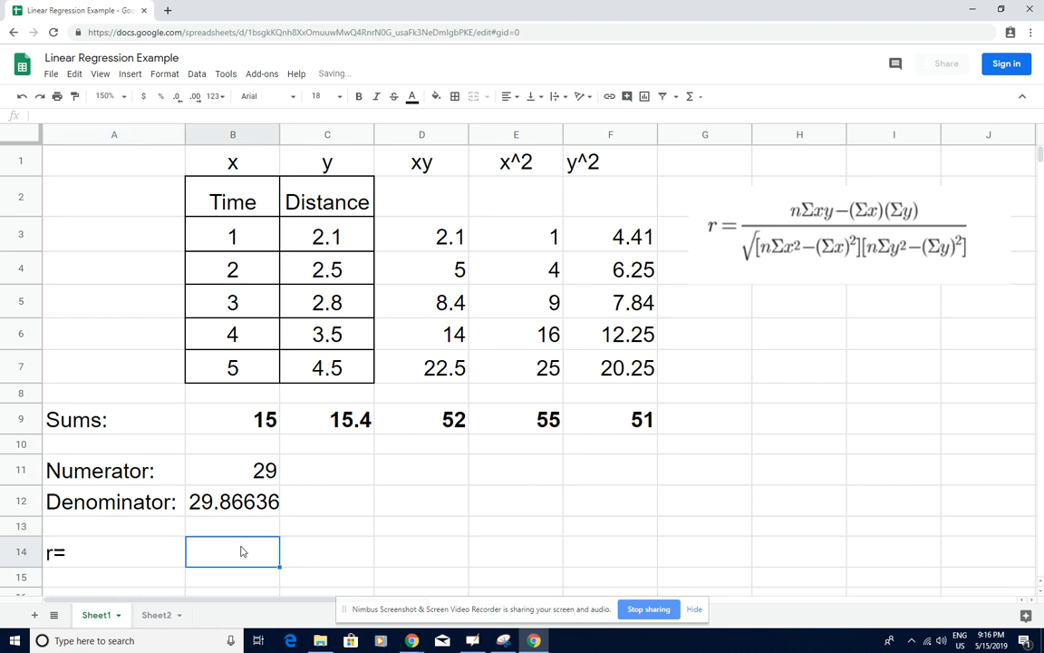
text(=)
click(247, 471)
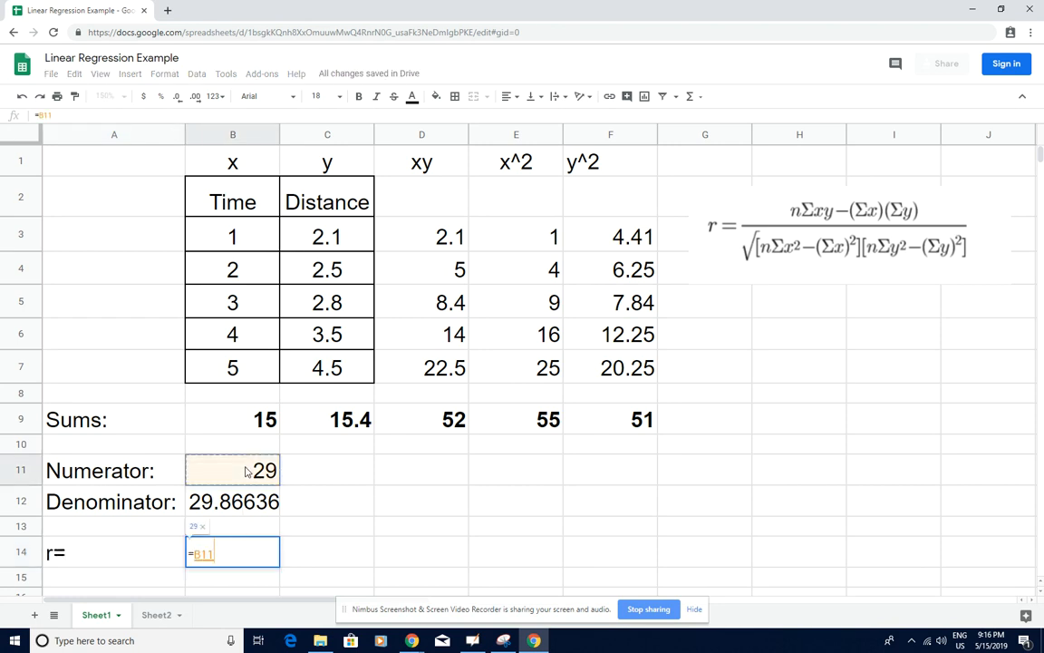
text(/)
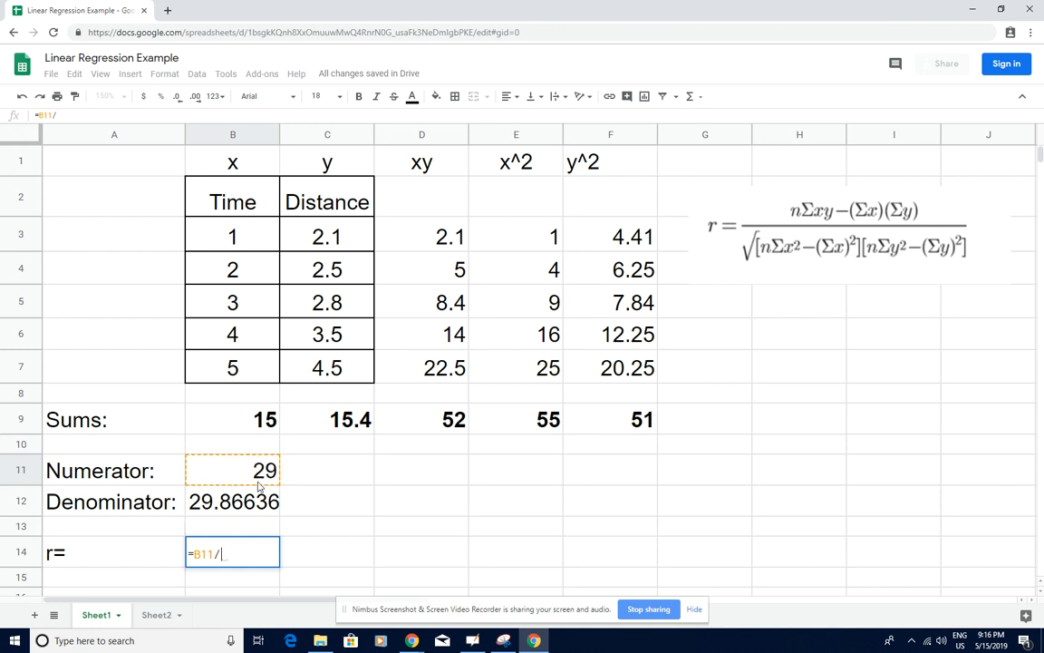
click(261, 501)
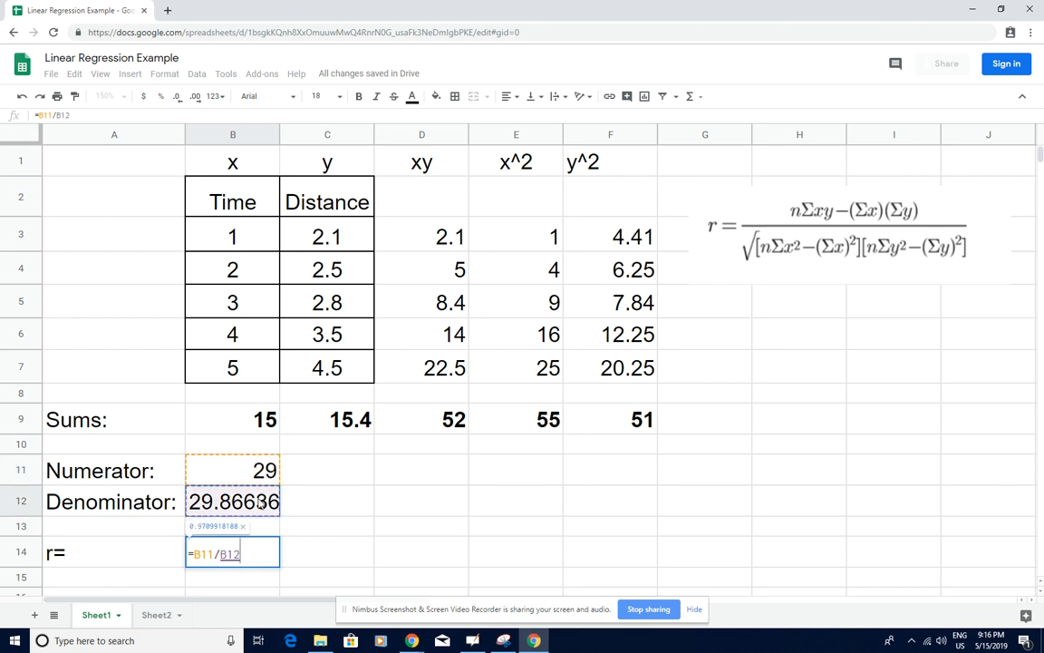
key(Return)
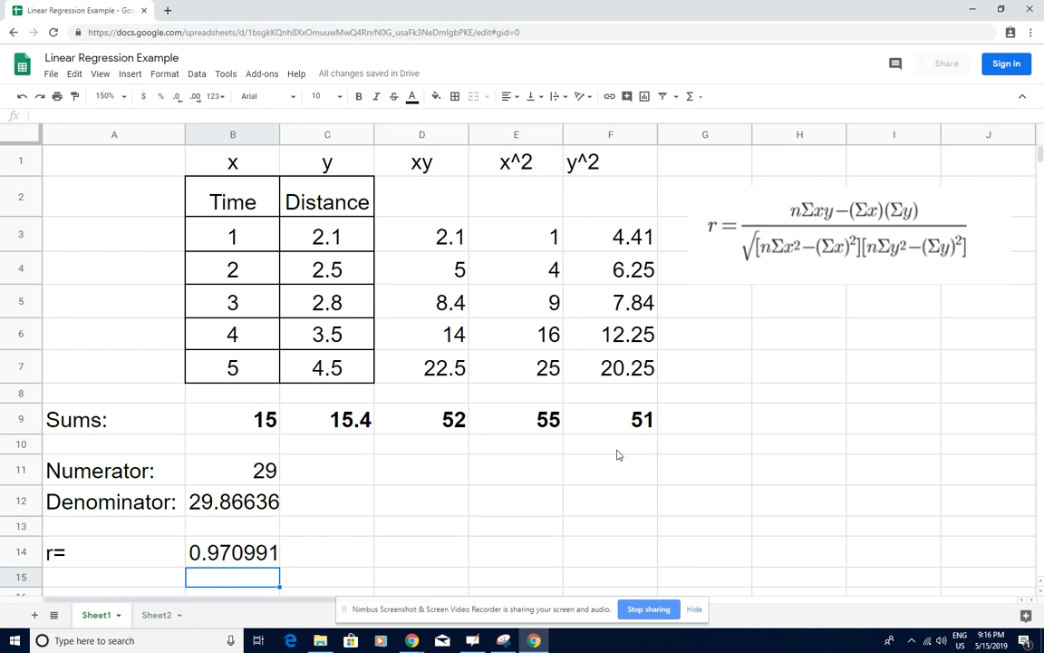
click(644, 102)
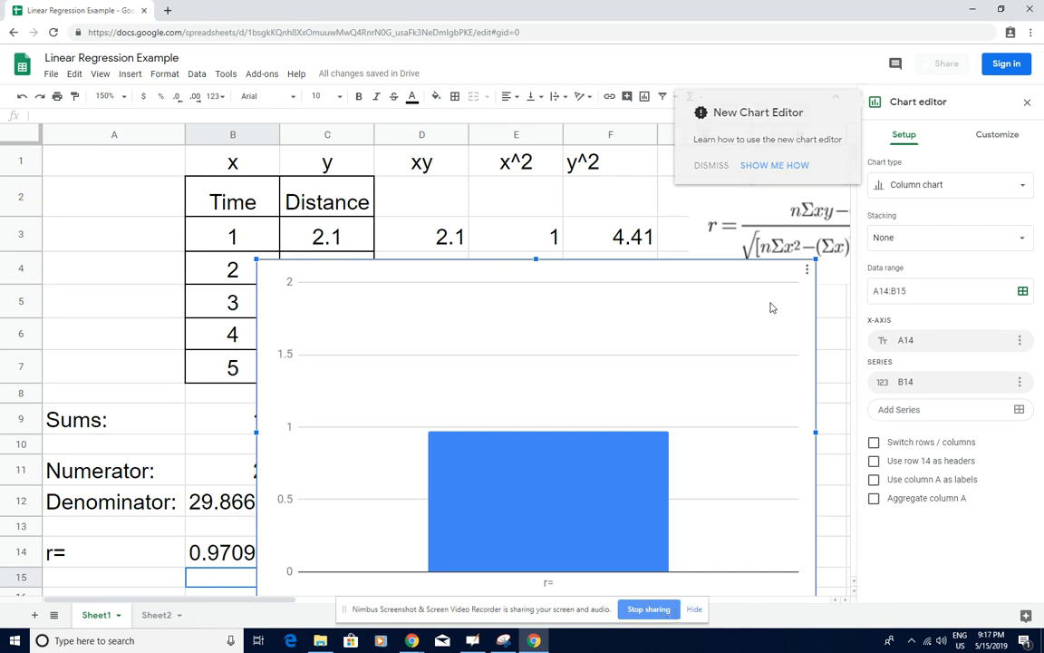
click(770, 307)
key(Delete)
- Insert a chart from cell C14 and move it up so it sits above row 14
click(329, 552)
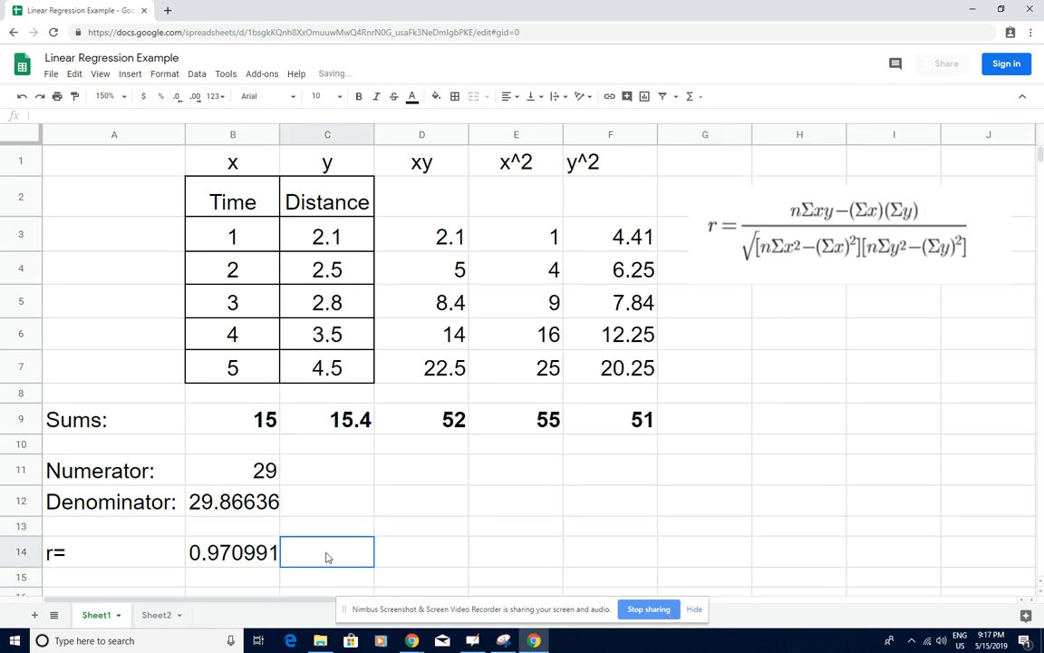
click(644, 96)
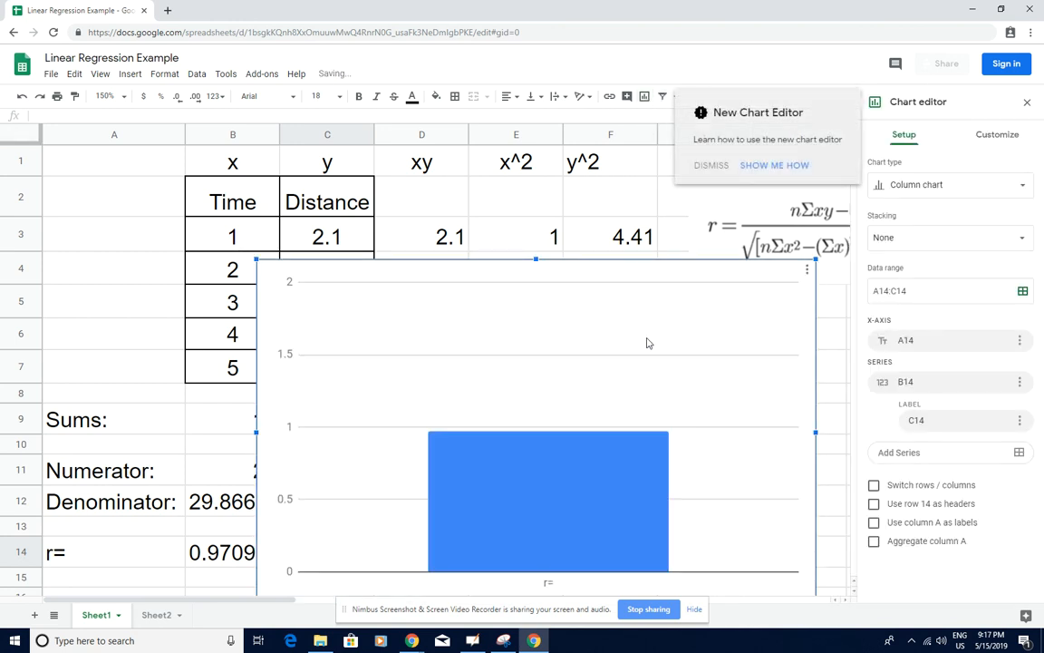
drag(614, 389, 660, 306)
click(357, 551)
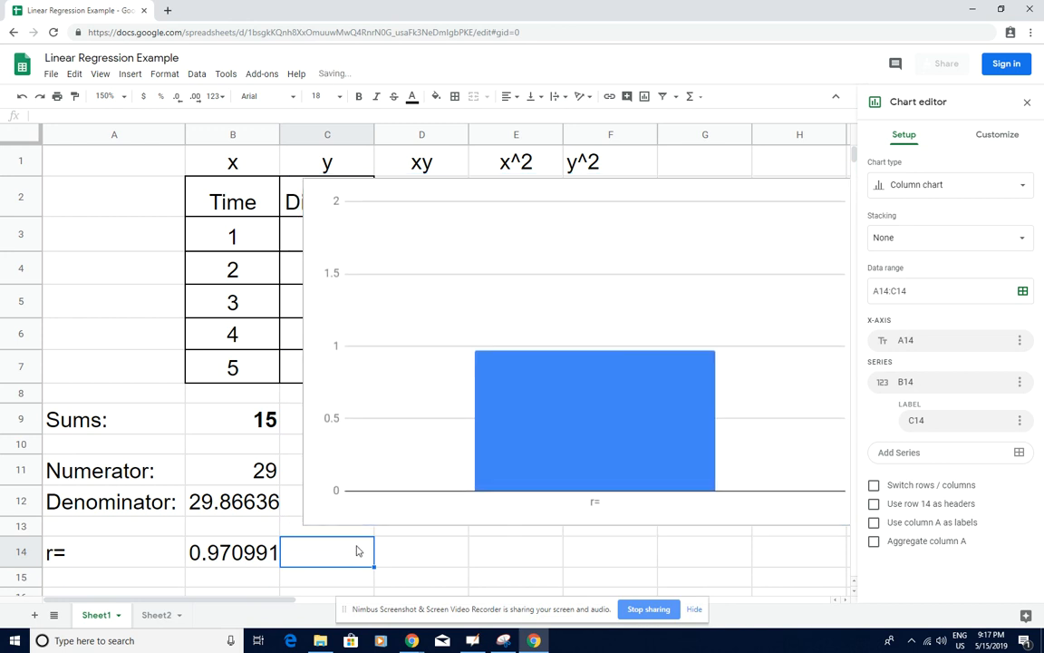
- Replace the chart's x-axis range A14 with the Time column, Sheet1!B2:B7
click(580, 425)
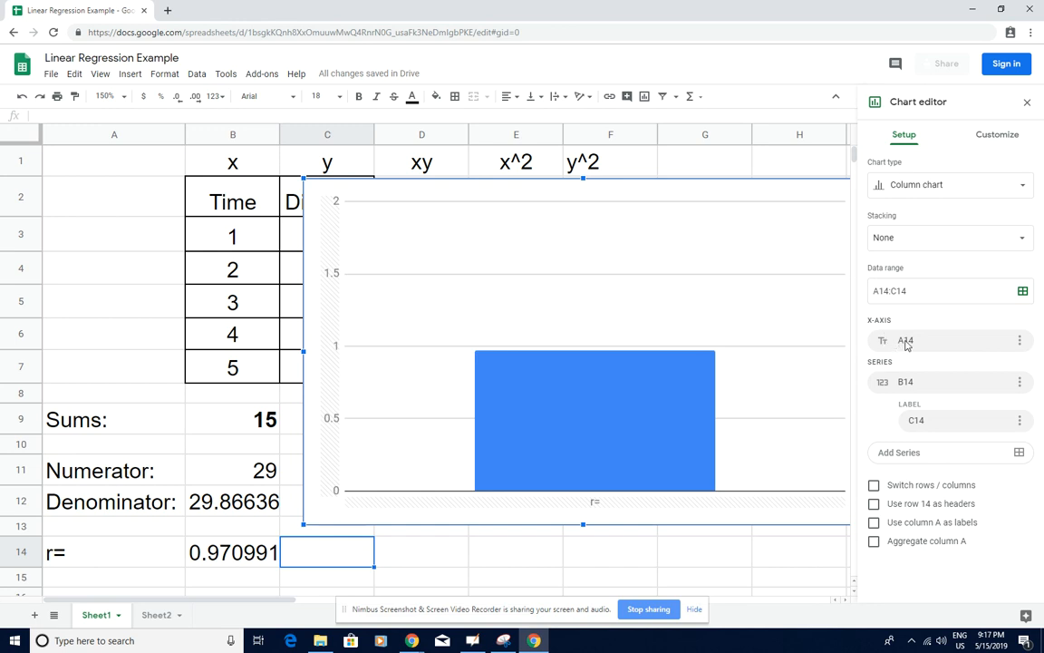
click(1018, 343)
click(992, 366)
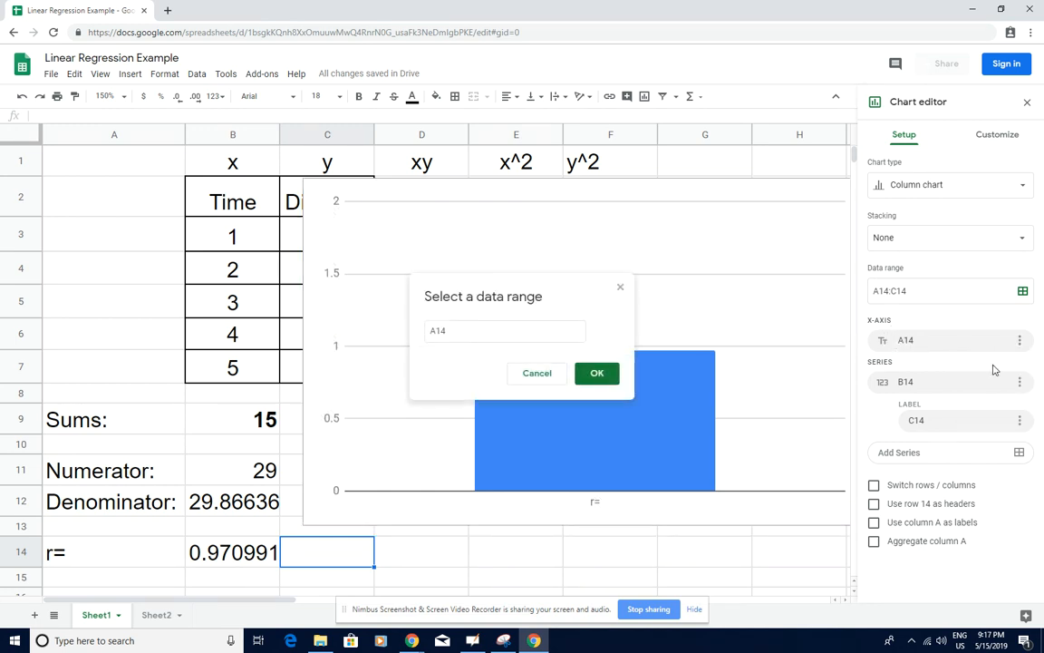
click(459, 331)
drag(459, 330, 417, 333)
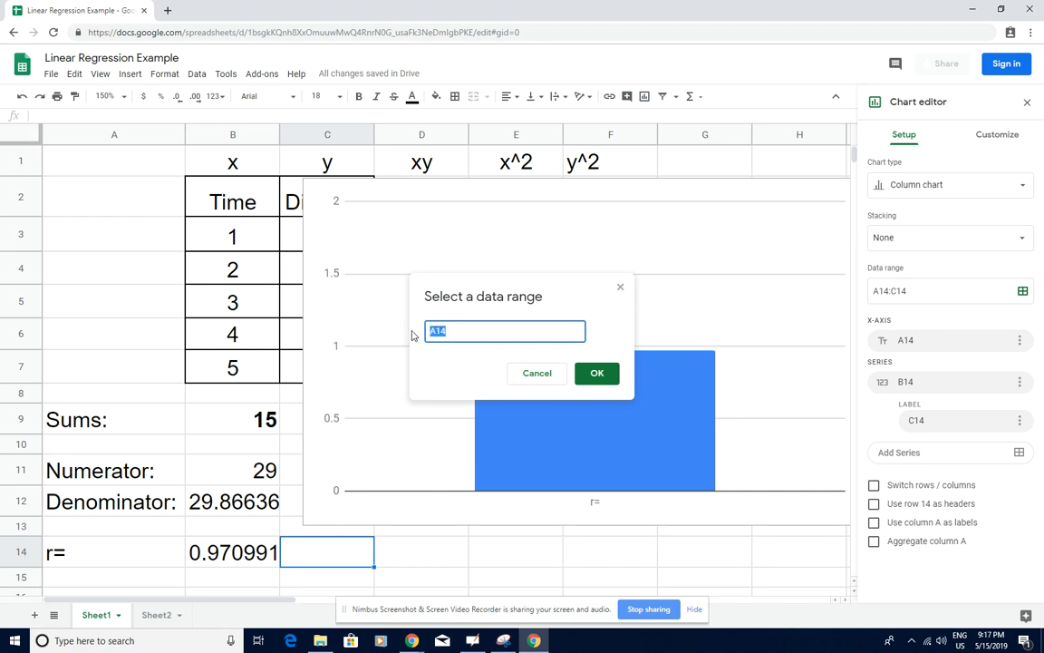
key(BackSpace)
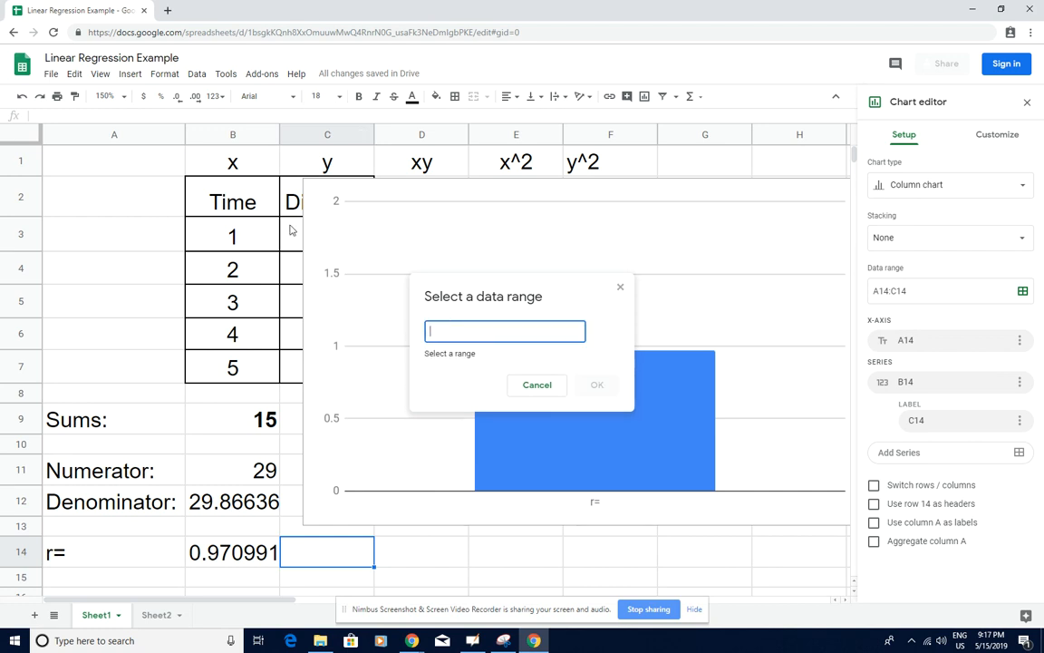
drag(242, 203, 242, 381)
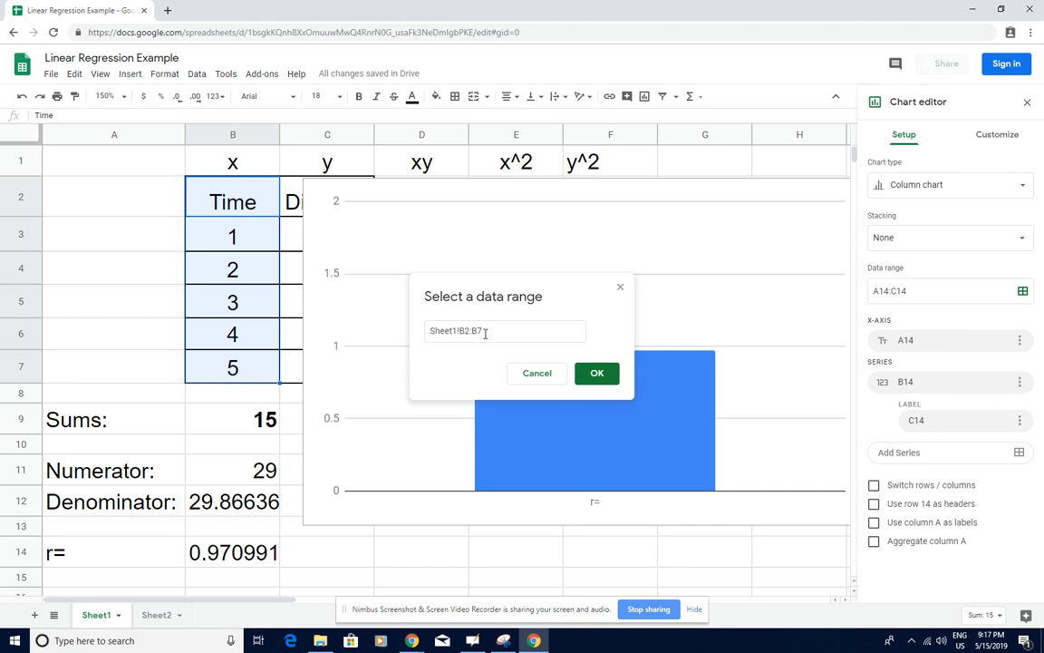
click(591, 373)
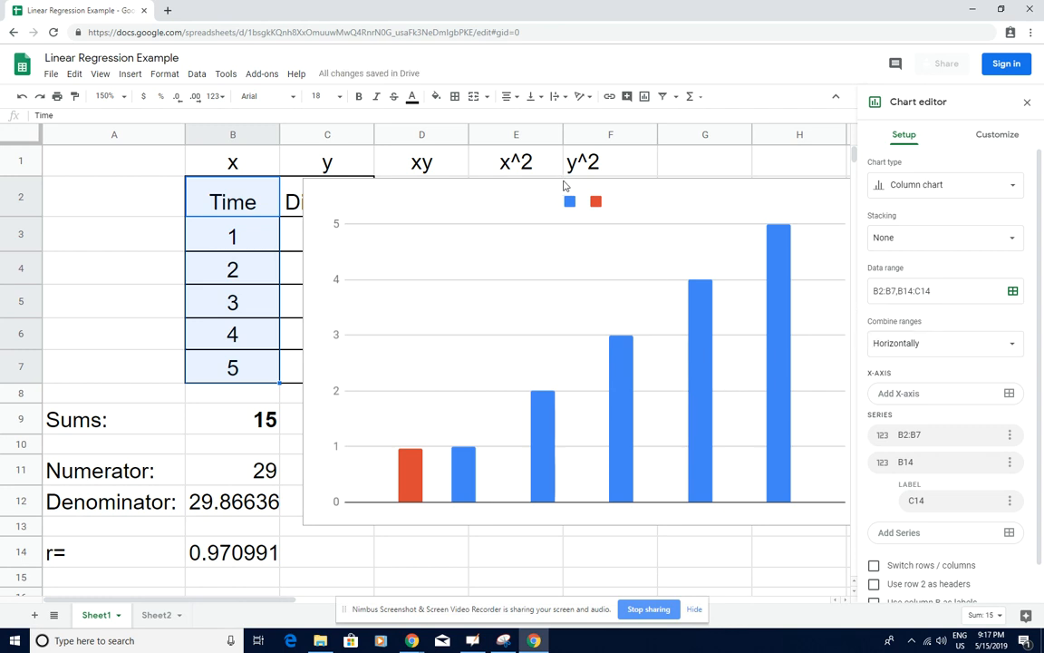
- Move the chart off the Distance column and add Sheet1!C2:C7 as a new series
click(421, 202)
drag(420, 202, 513, 215)
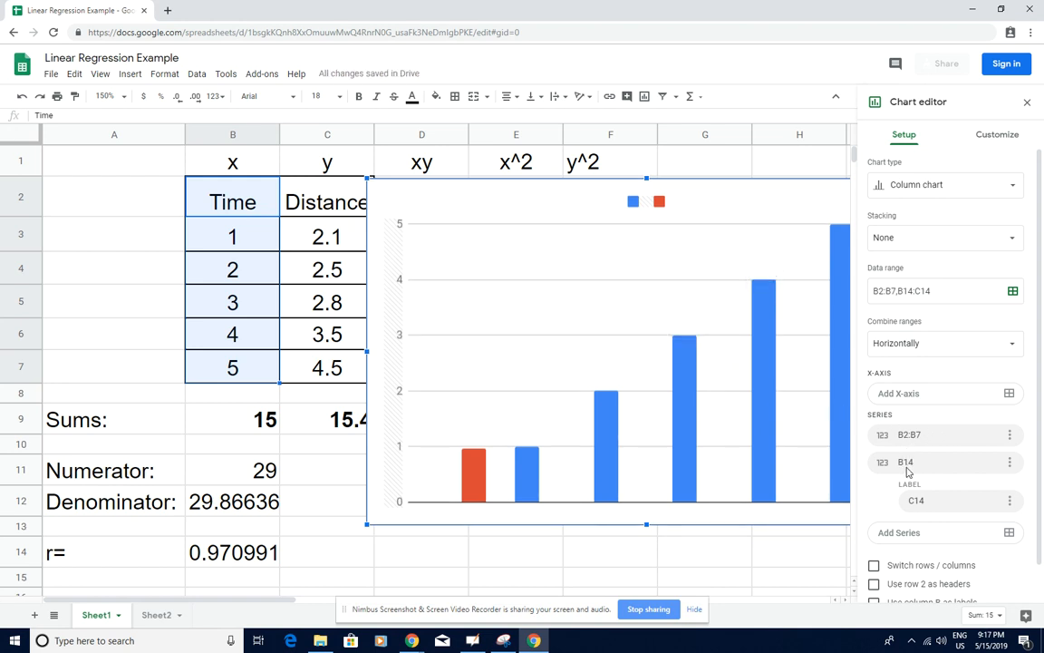
click(910, 535)
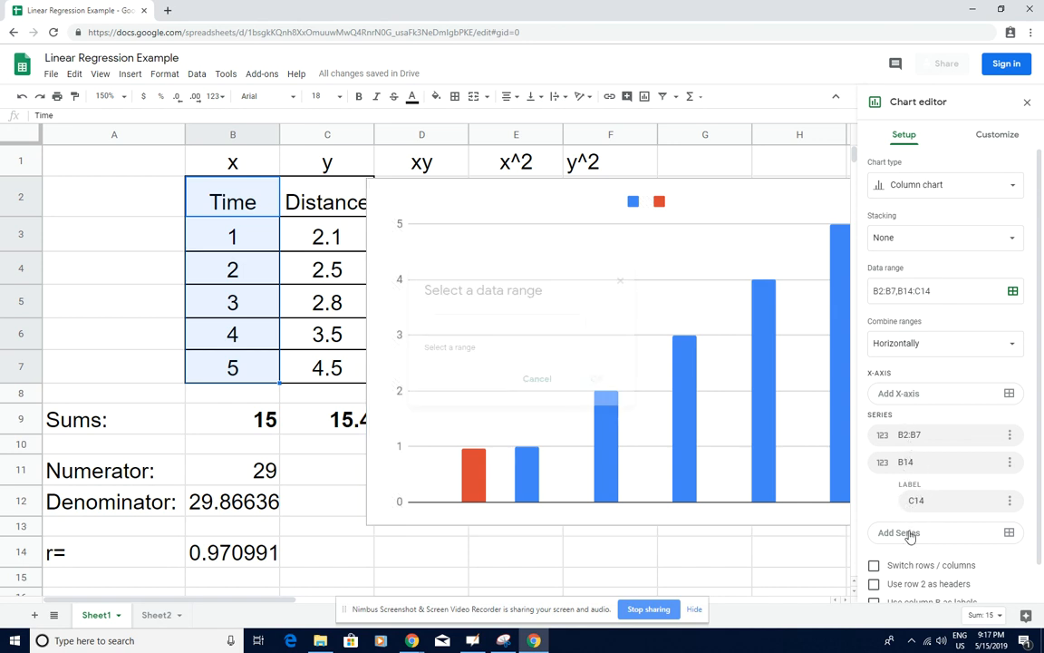
drag(312, 201, 334, 376)
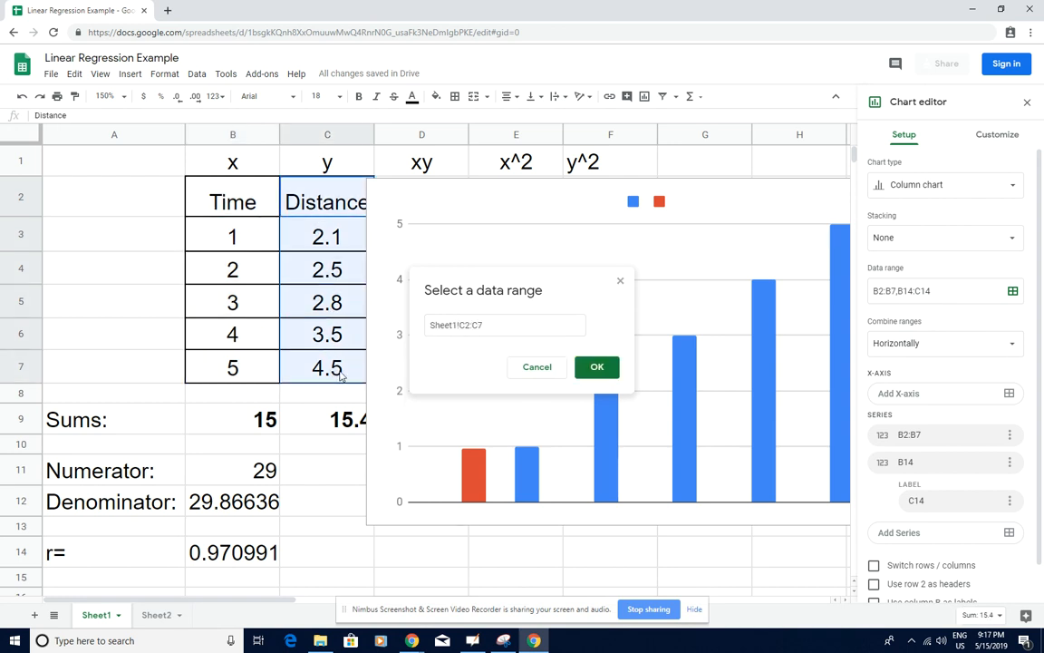
click(600, 367)
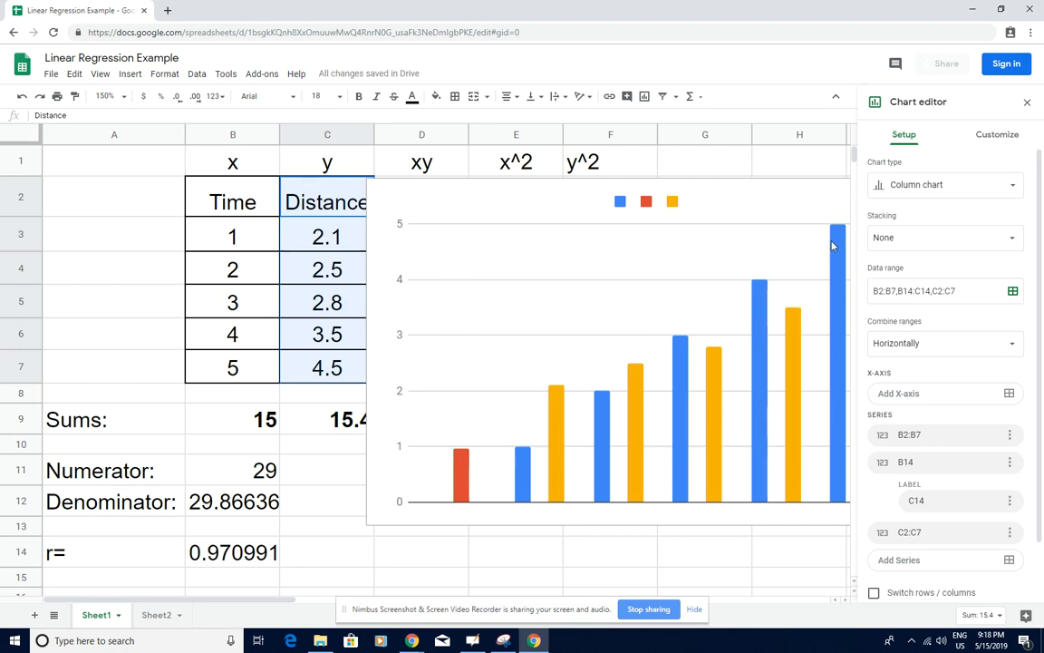
- Change the chart type to a scatter chart and remove the B14 series from it
click(918, 188)
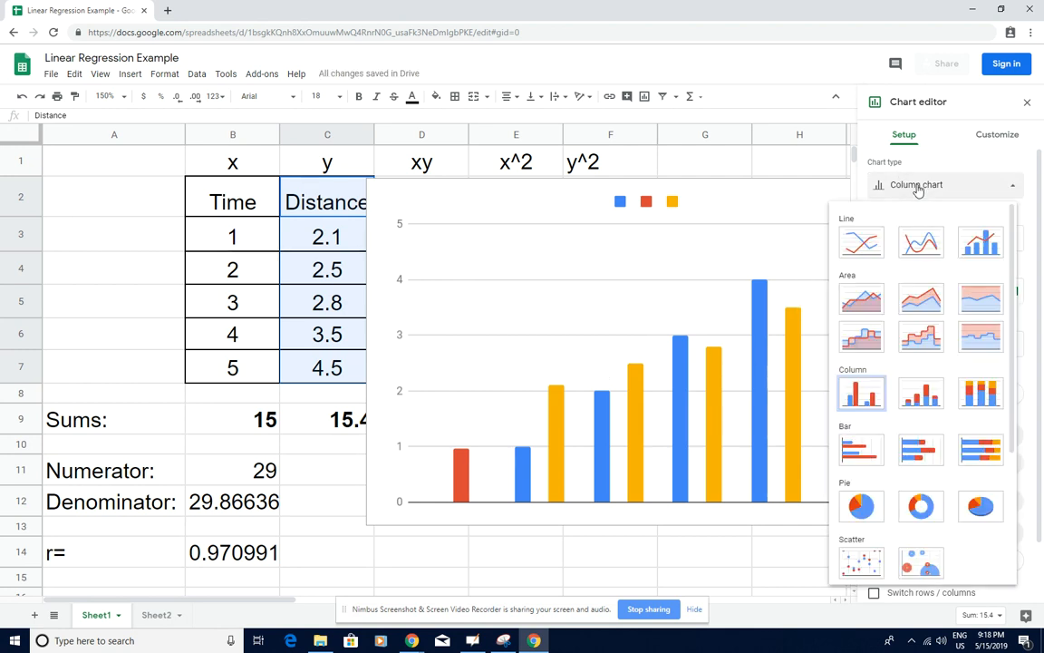
click(879, 564)
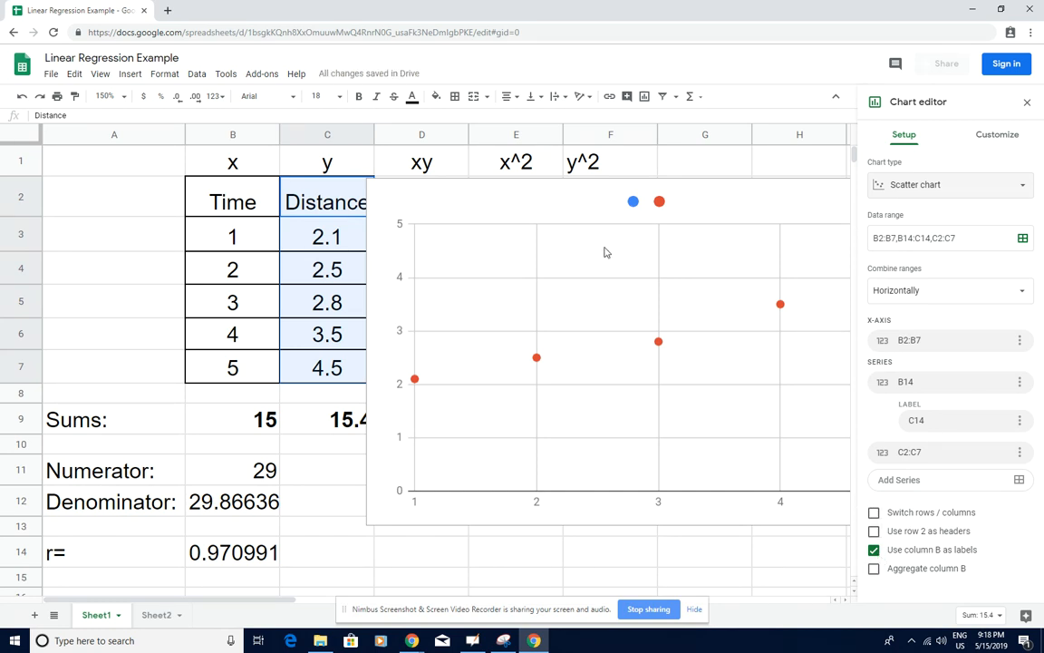
click(633, 201)
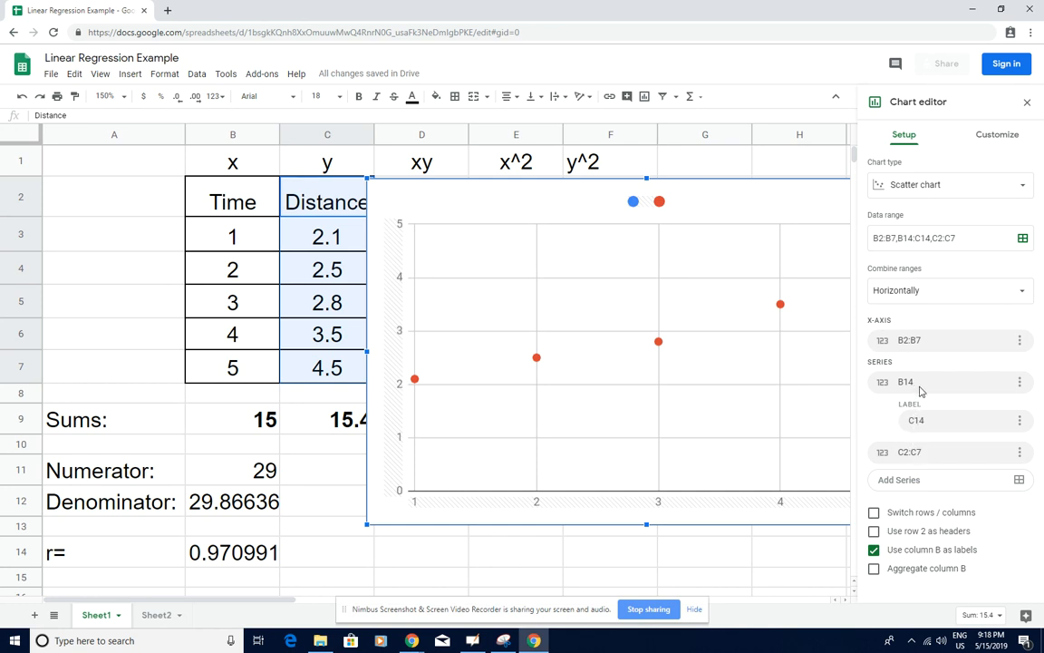
click(1020, 384)
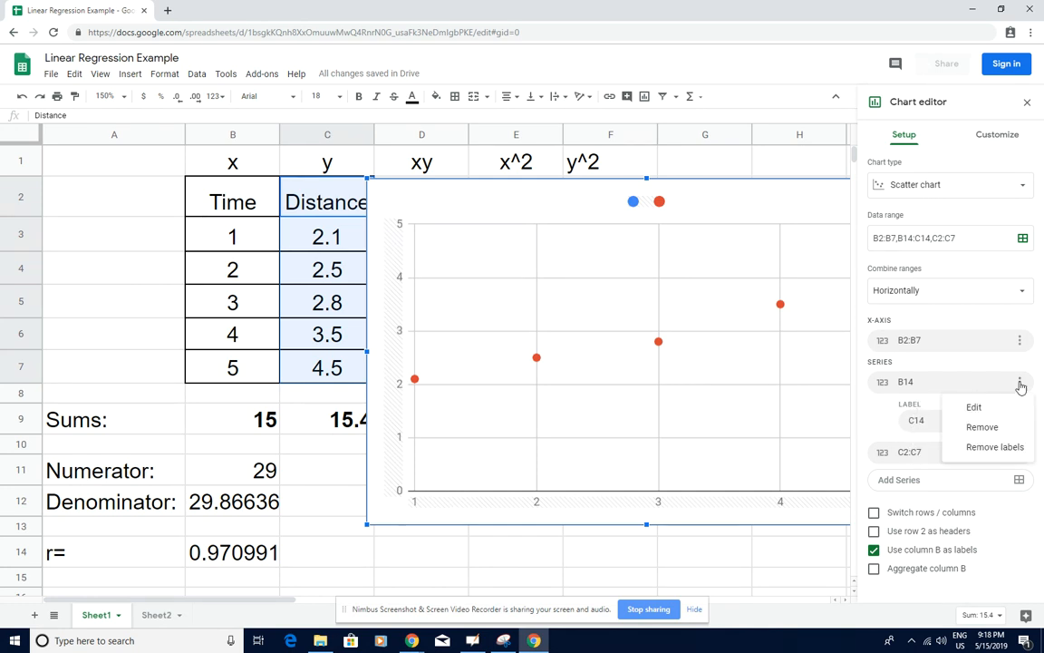
click(989, 436)
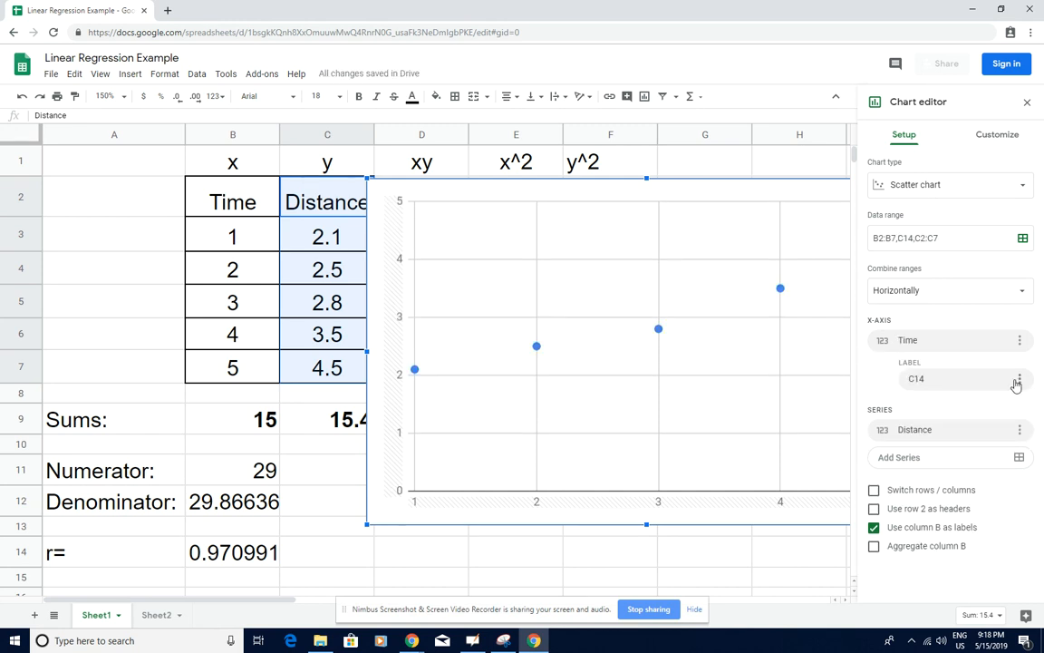
- Reposition the scatter chart over the data table so the whole plot from x = 1 to 5 fits beside the chart editor
click(698, 479)
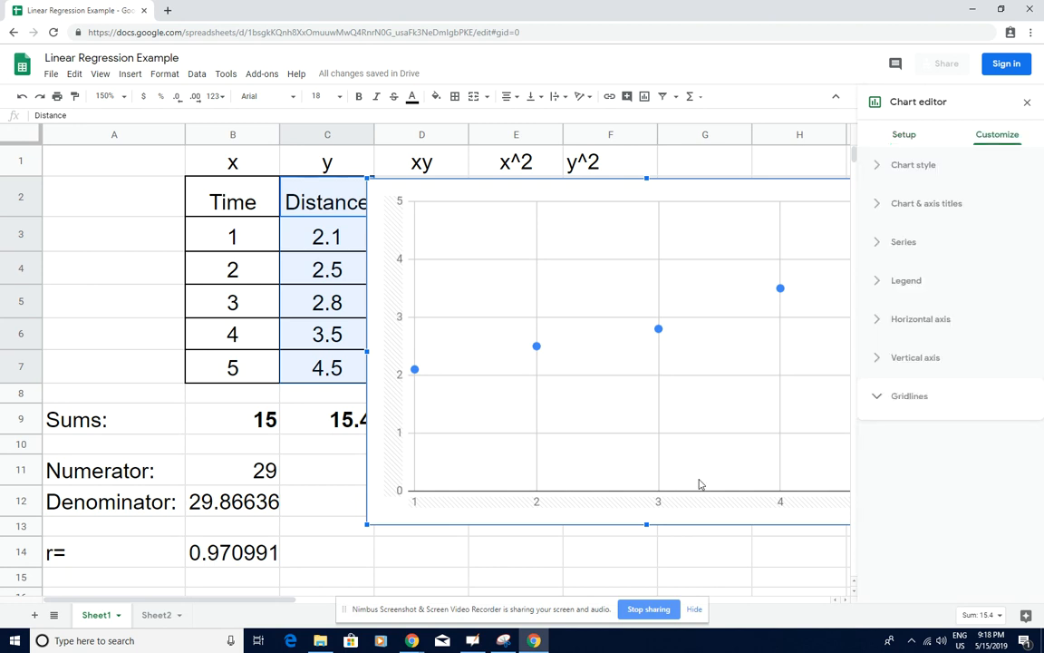
drag(721, 200, 633, 237)
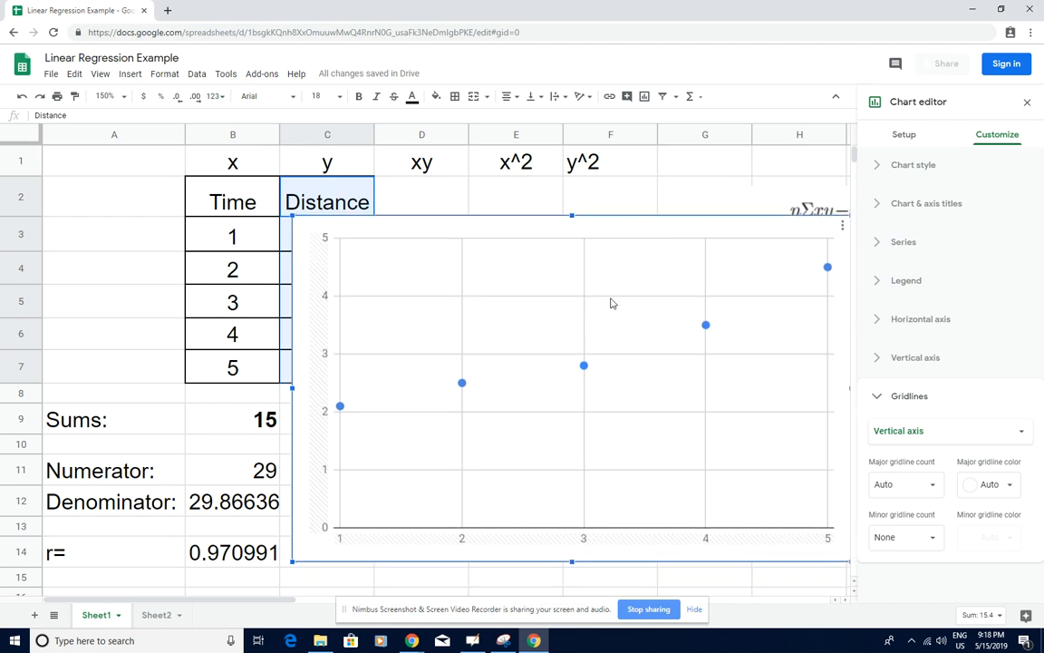
drag(410, 313, 467, 314)
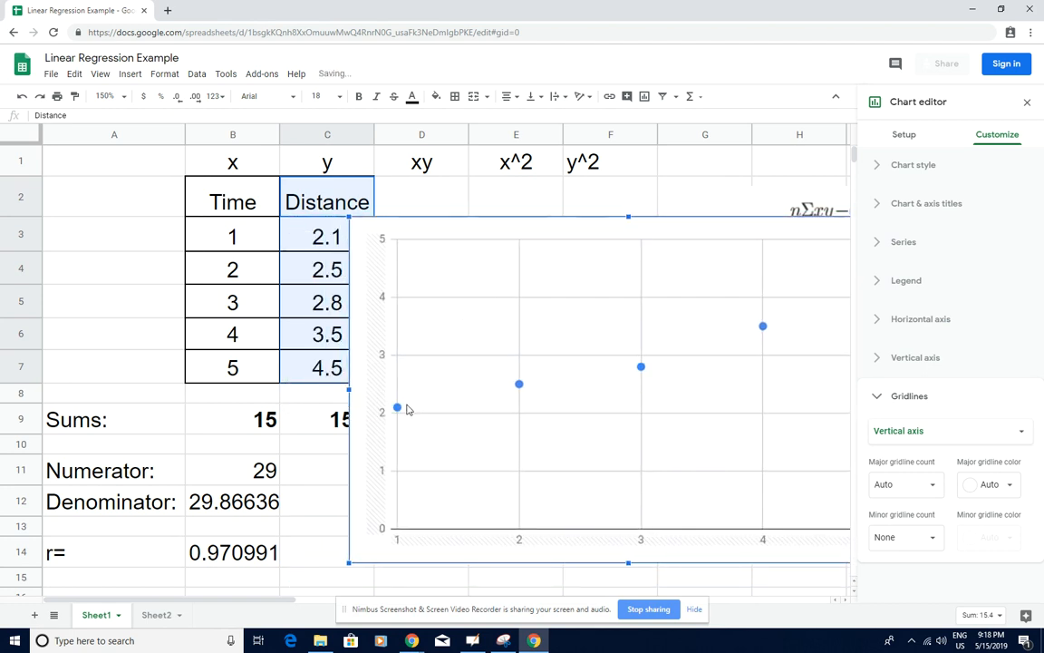
mouse_move(525, 390)
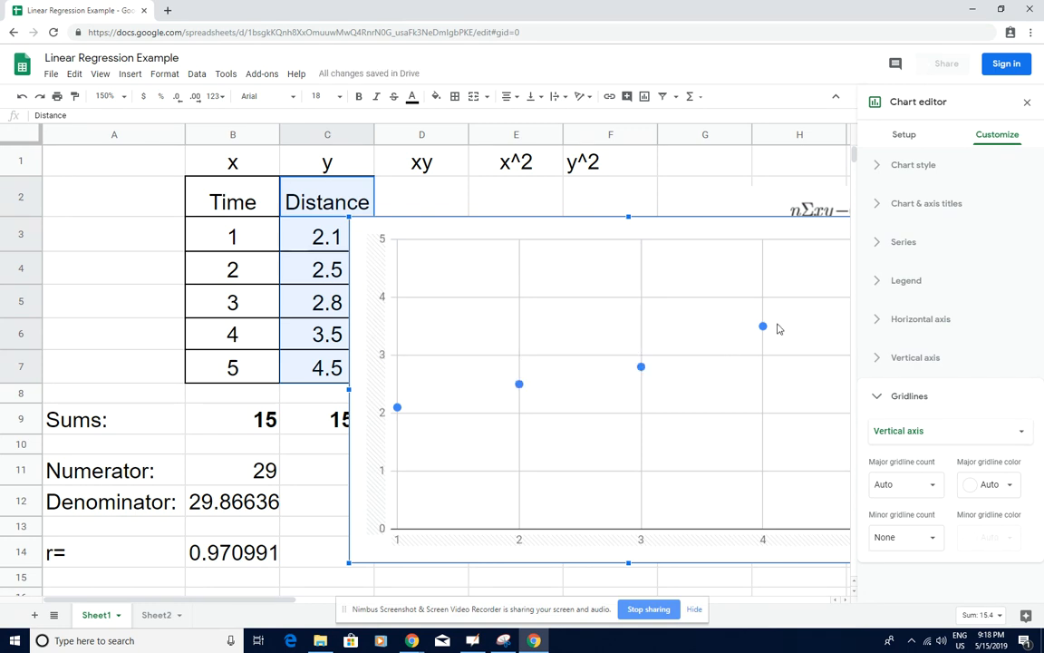
mouse_move(763, 328)
drag(622, 311, 548, 301)
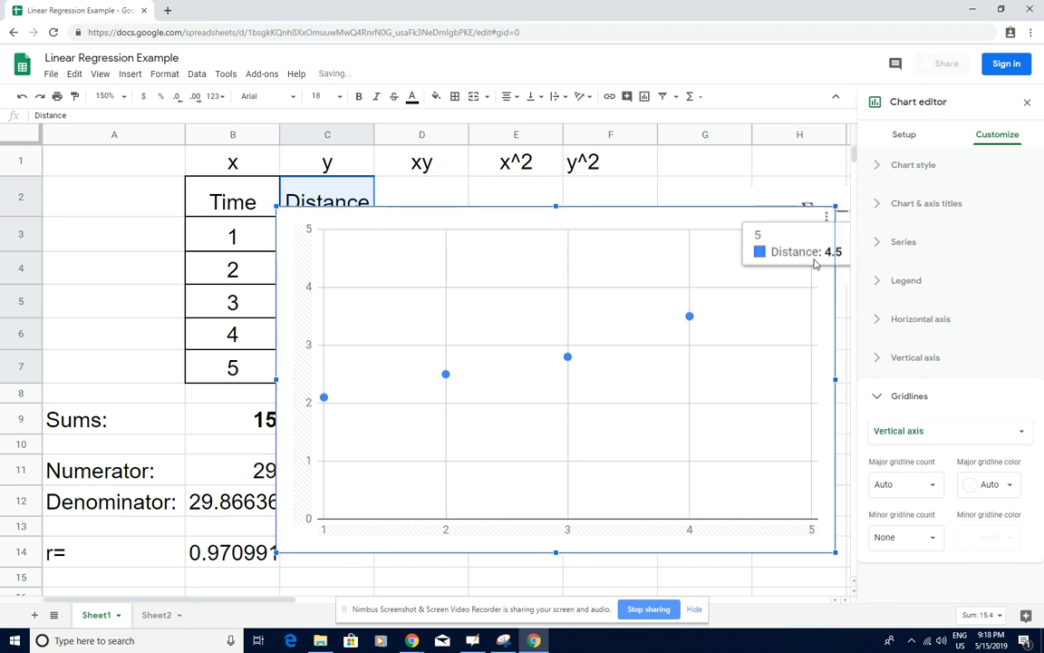
drag(763, 366, 686, 331)
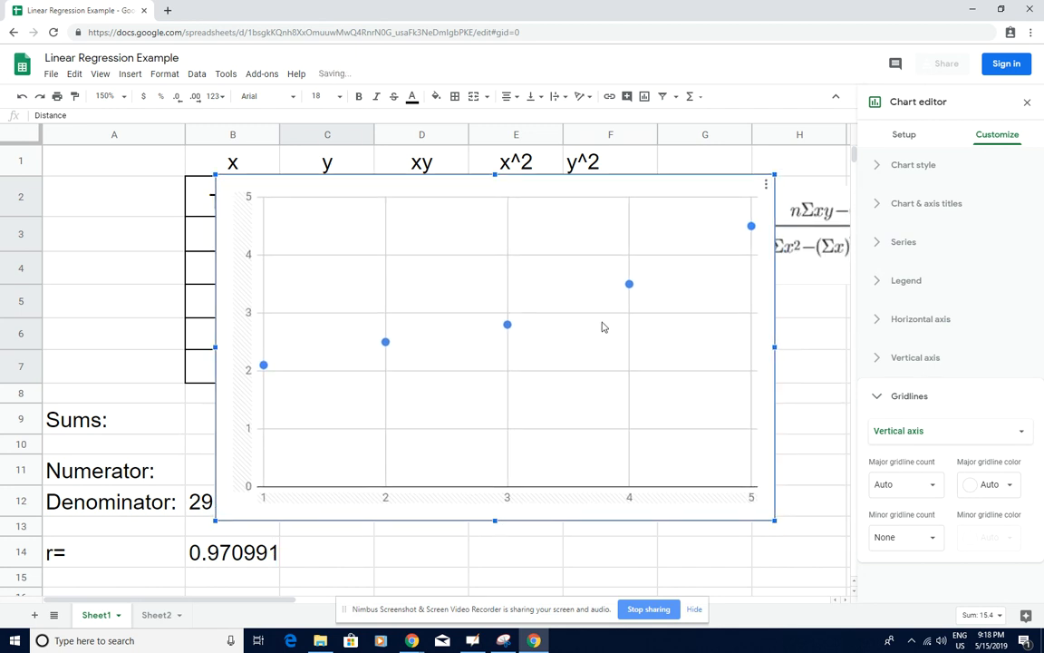
- Add a linear trendline to the Distance series of the scatter chart
click(885, 243)
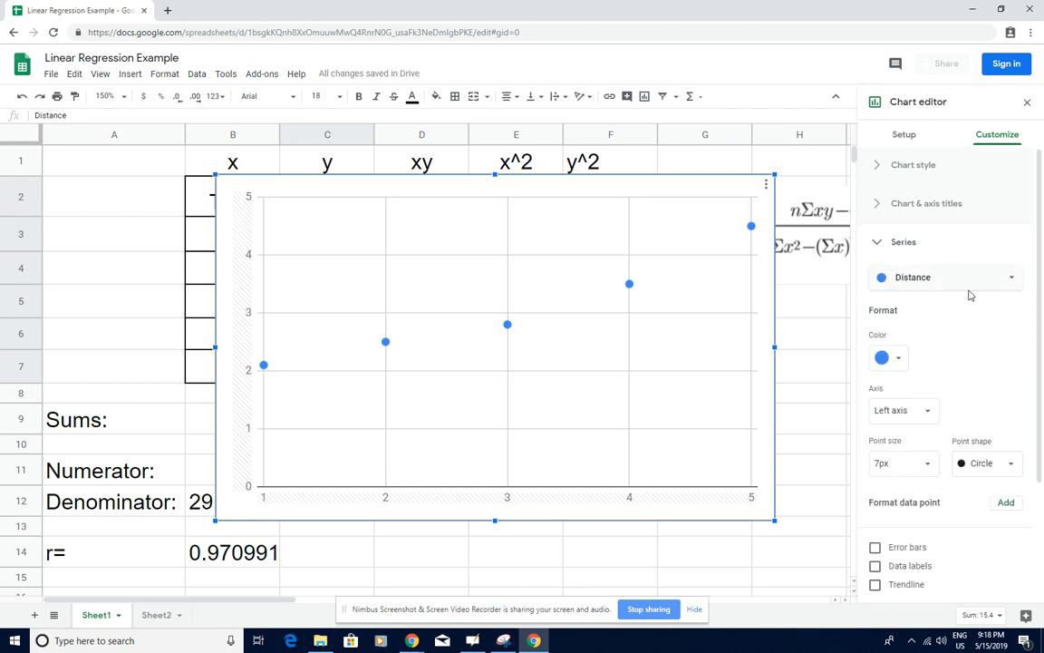
scroll(969, 295, down, 3)
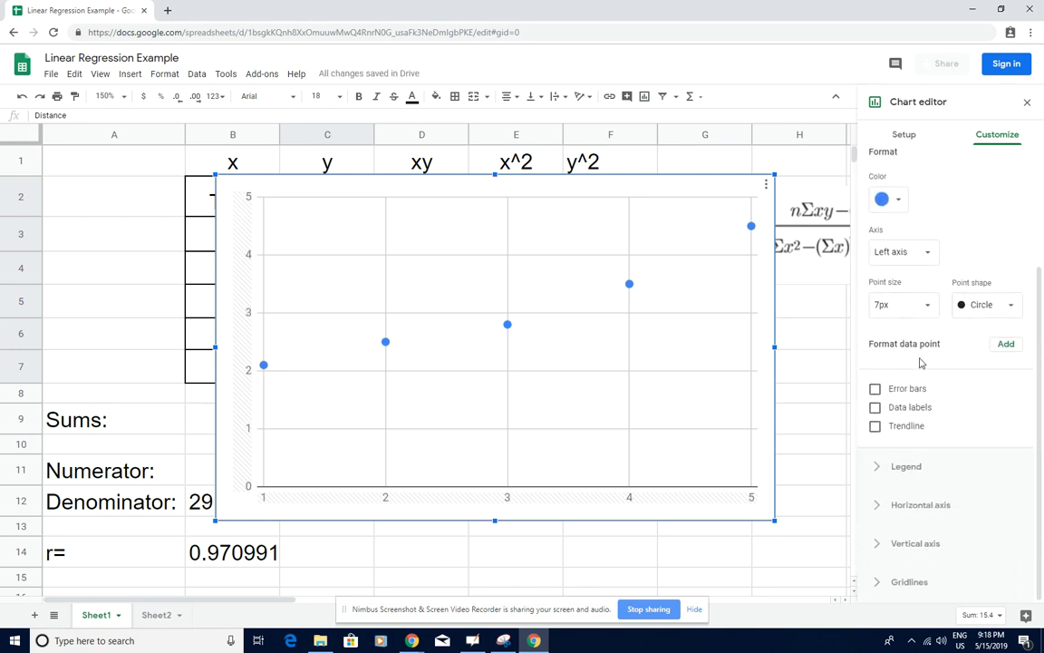
click(876, 426)
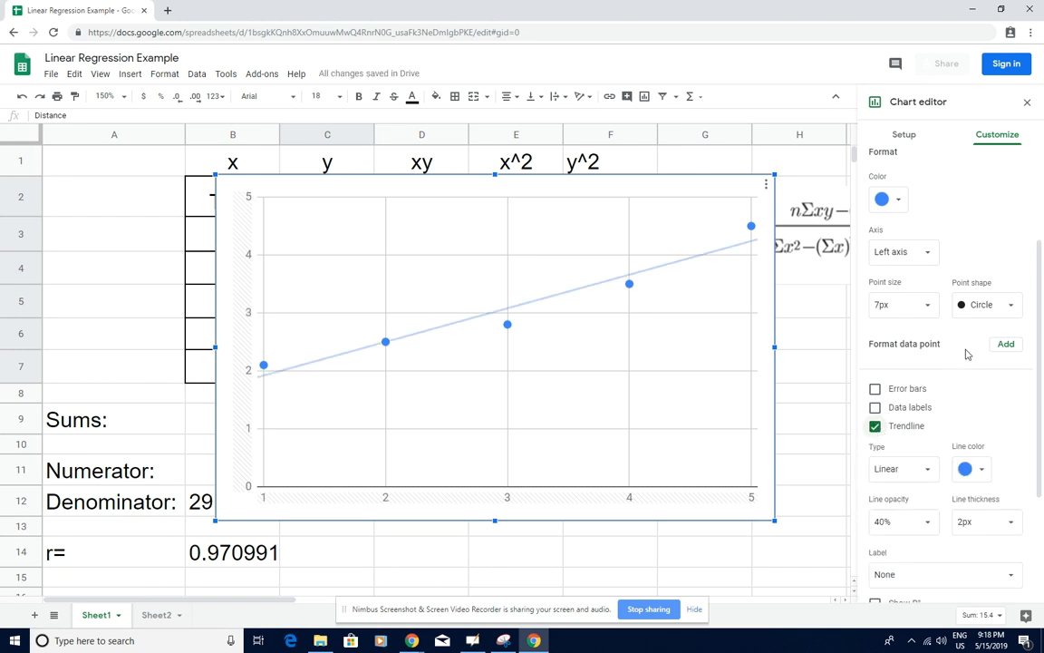
- Label the trendline with its equation and R², and move the chart clear of the Time column and the r value
scroll(965, 353, down, 2)
scroll(965, 353, down, 3)
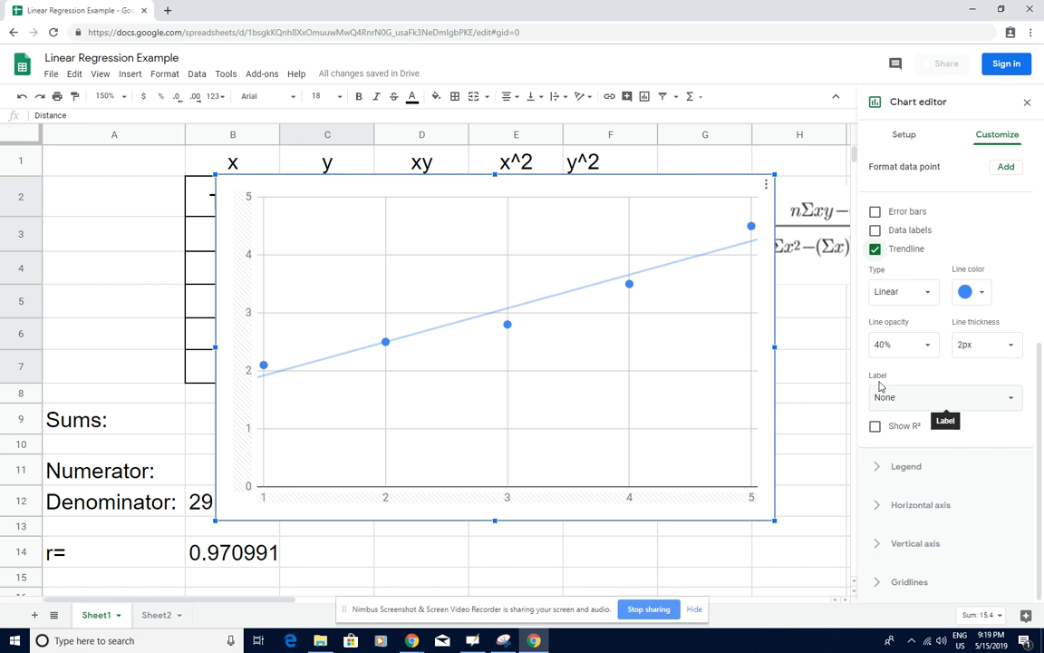
click(967, 403)
click(933, 421)
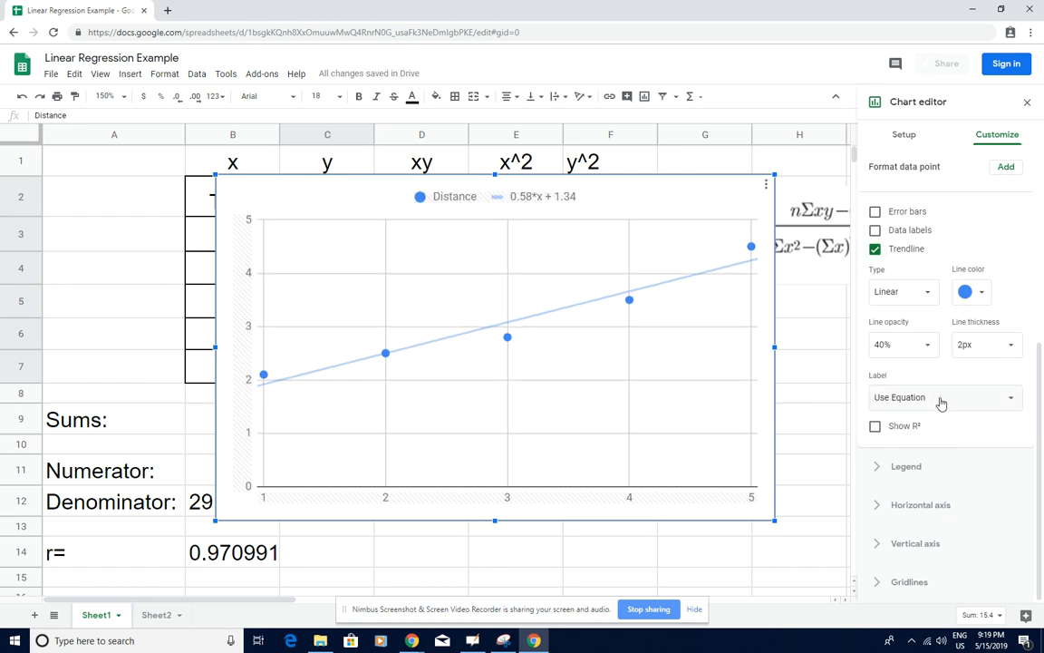
click(875, 428)
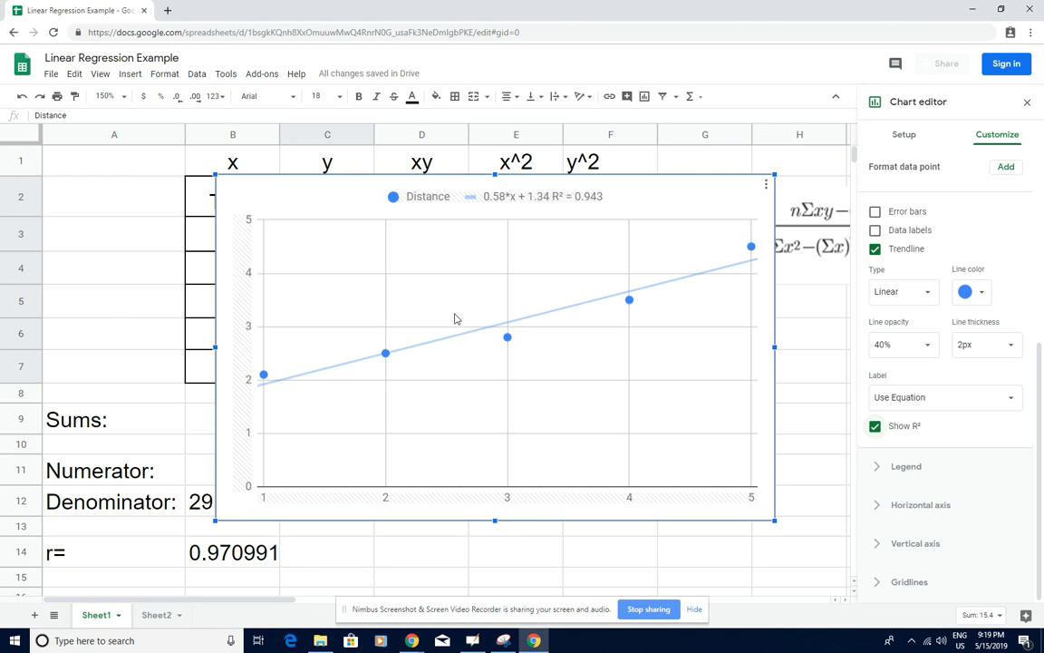
drag(462, 324, 527, 311)
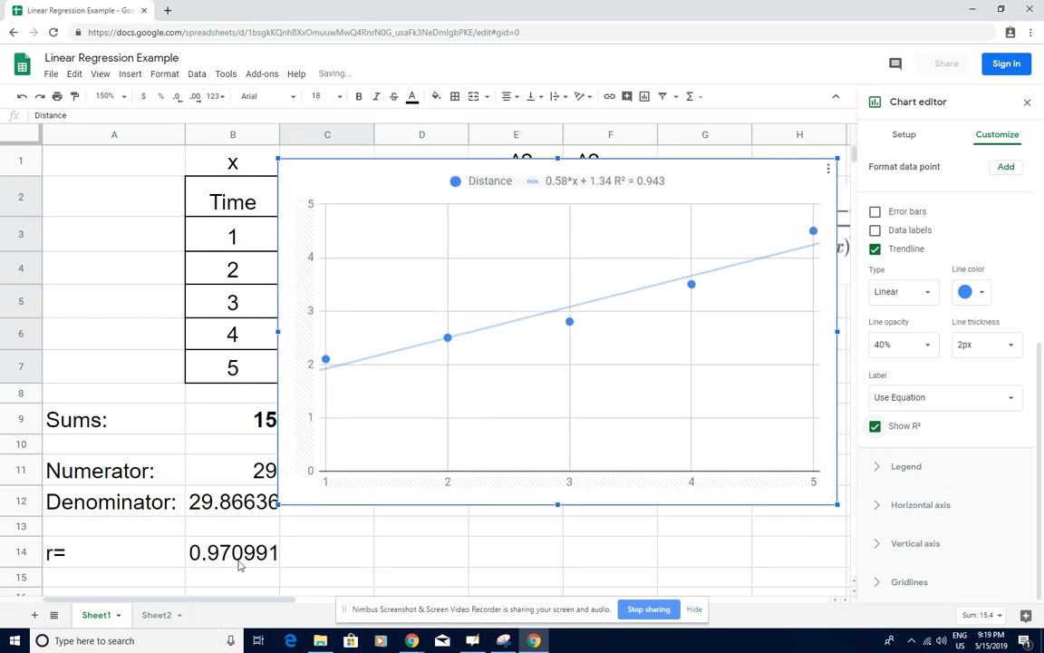